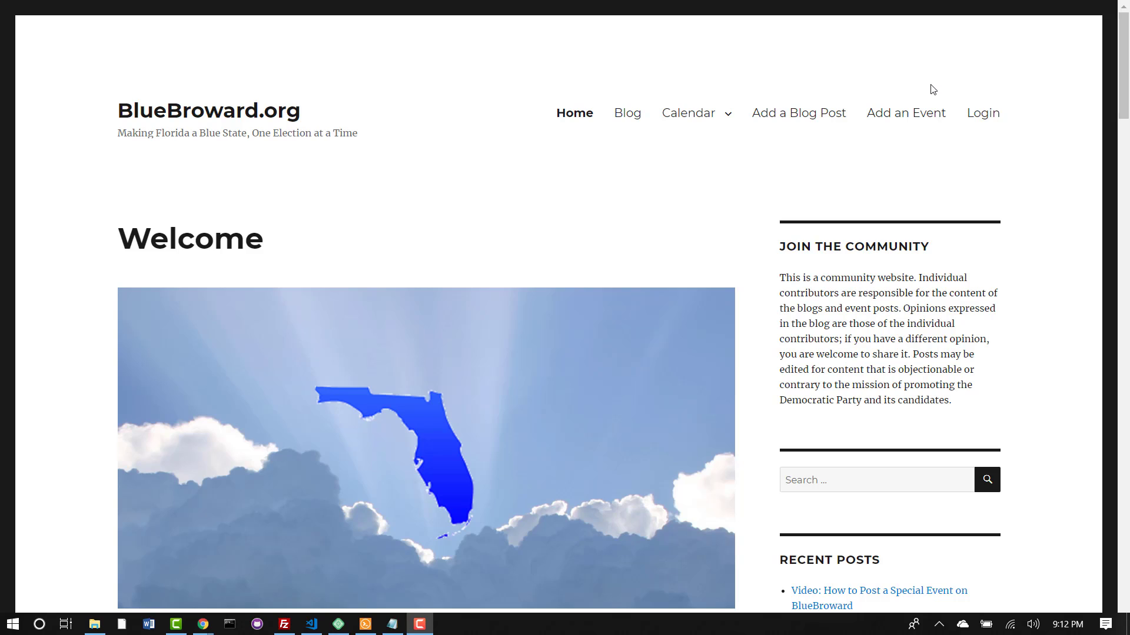
Step: Go to the BlueBroward.org login page and let the browser autofill the username and password
{"action": "left_click", "coordinate": [987, 123]}
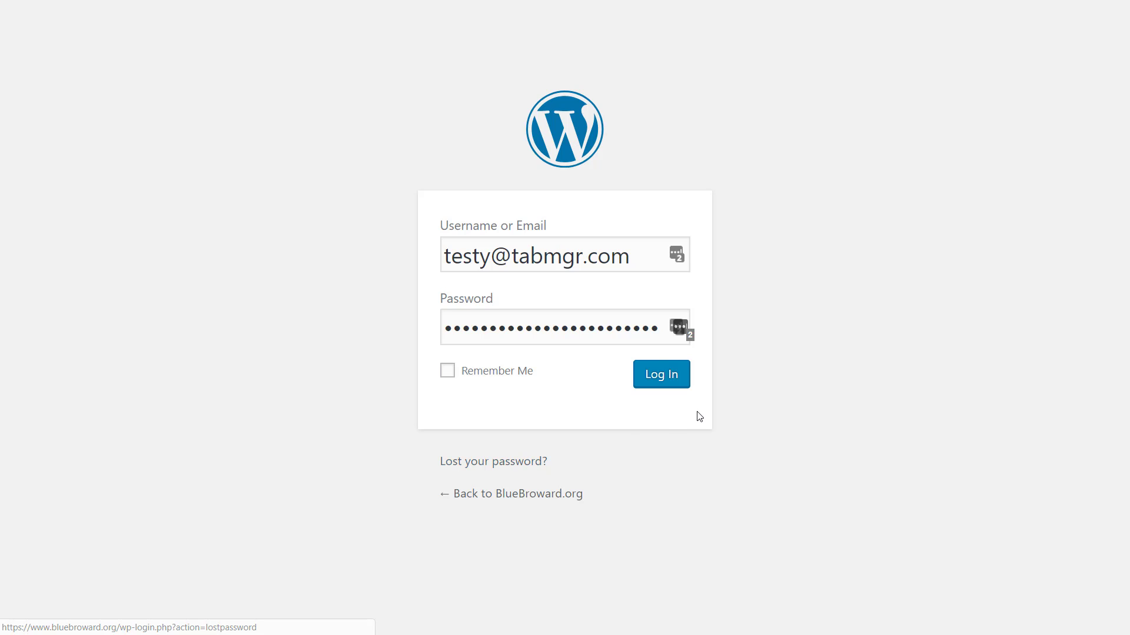
Step: Log in to the BlueBroward.org WordPress dashboard with the autofilled credentials
{"action": "left_click", "coordinate": [668, 383]}
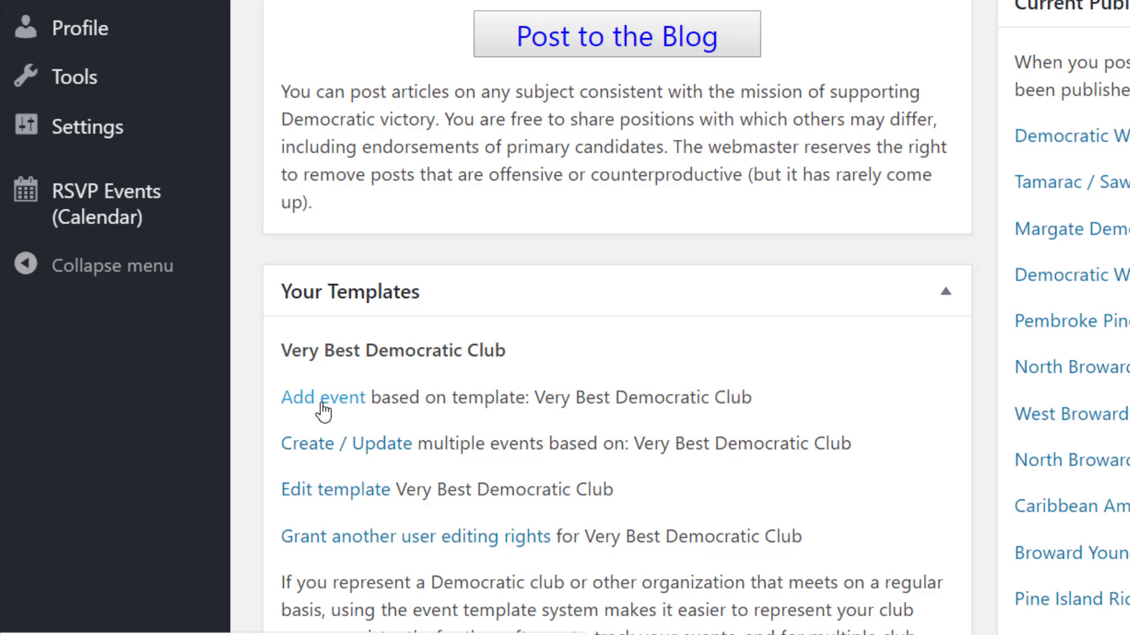
{"action": "left_click", "coordinate": [343, 450]}
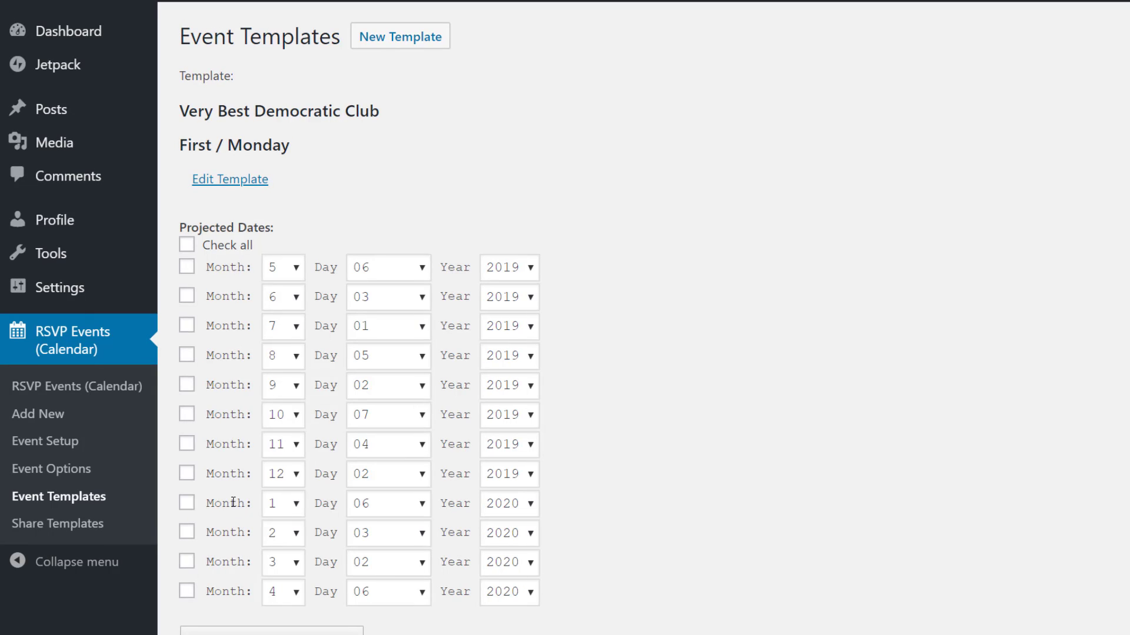
{"action": "left_click", "coordinate": [247, 185]}
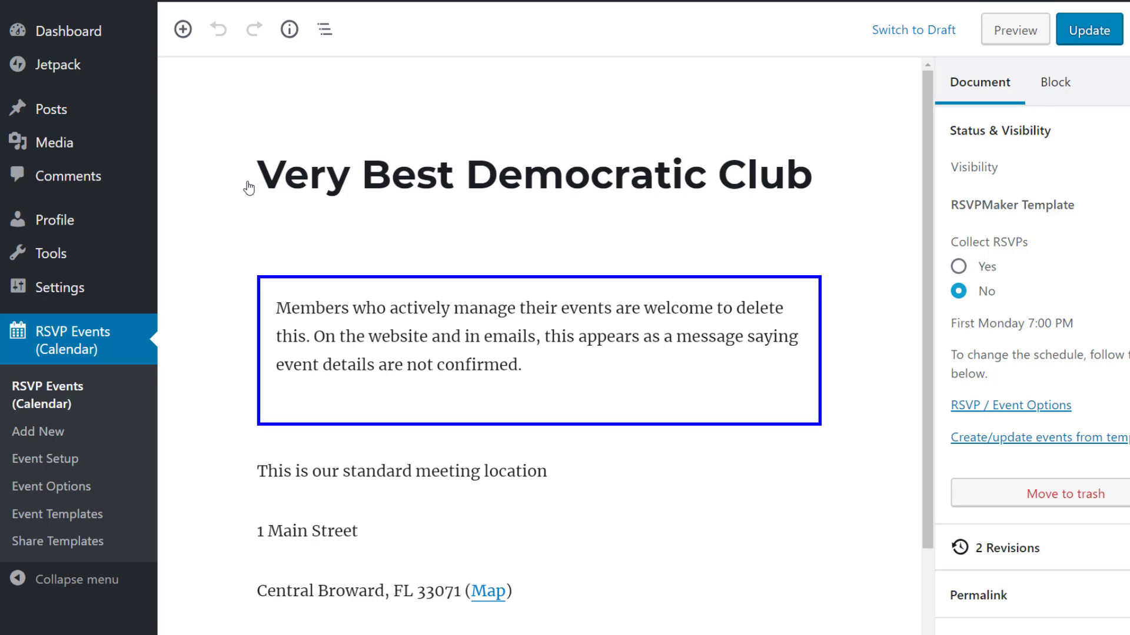
{"action": "mouse_move", "coordinate": [147, 6]}
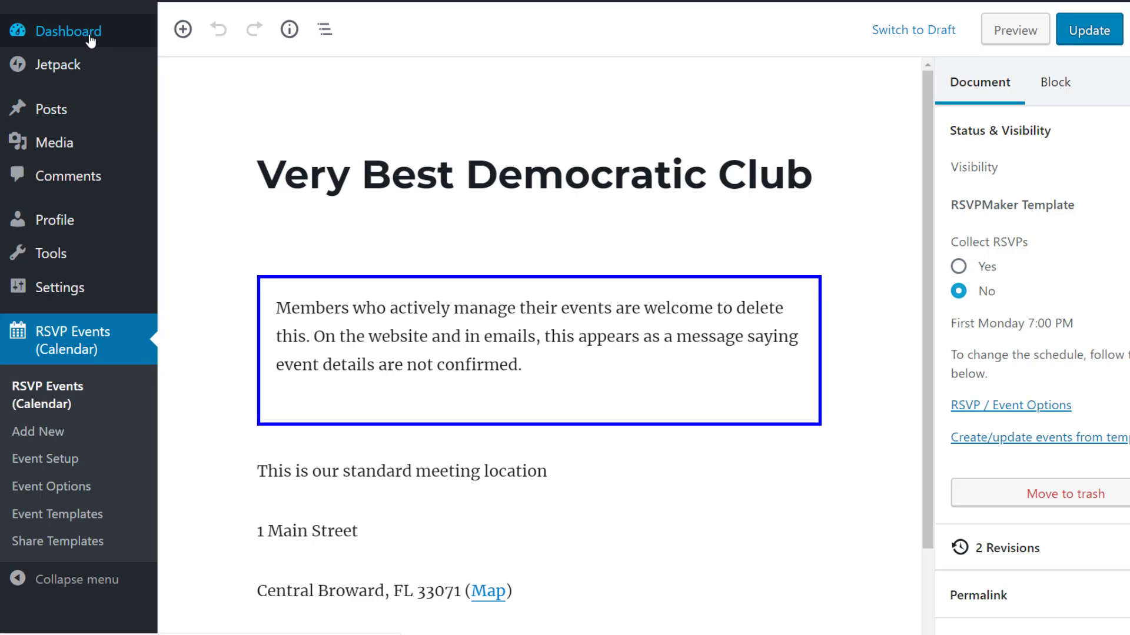
{"action": "left_click", "coordinate": [91, 40]}
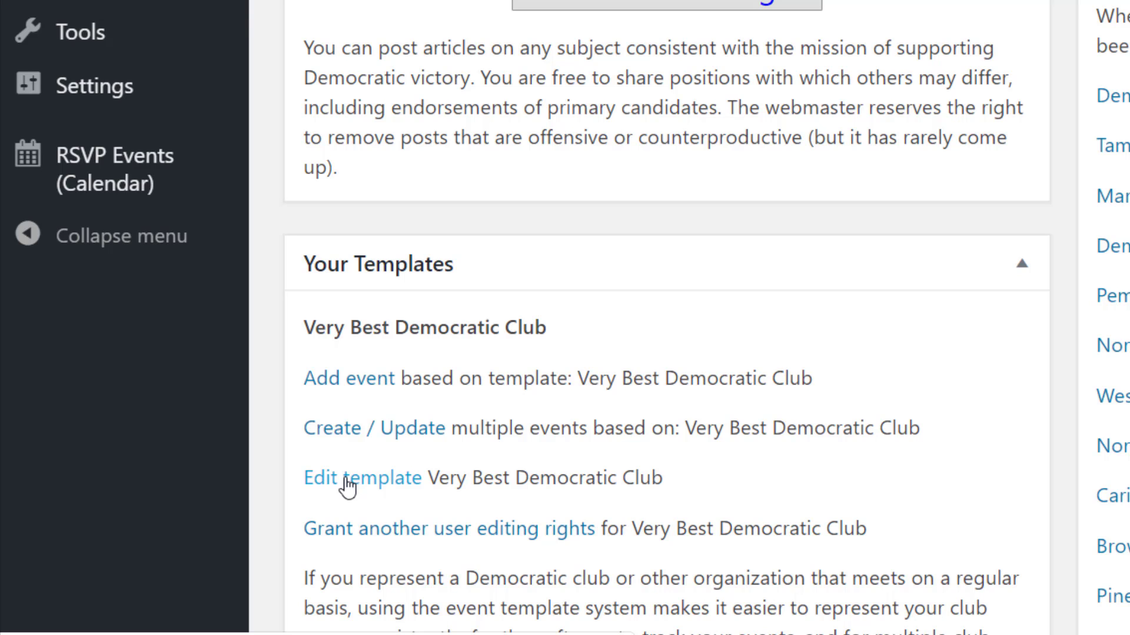
Step: Edit the Very Best Democratic Club template and delete its BlueBroward Unconfirmed notice block
{"action": "left_click", "coordinate": [347, 486]}
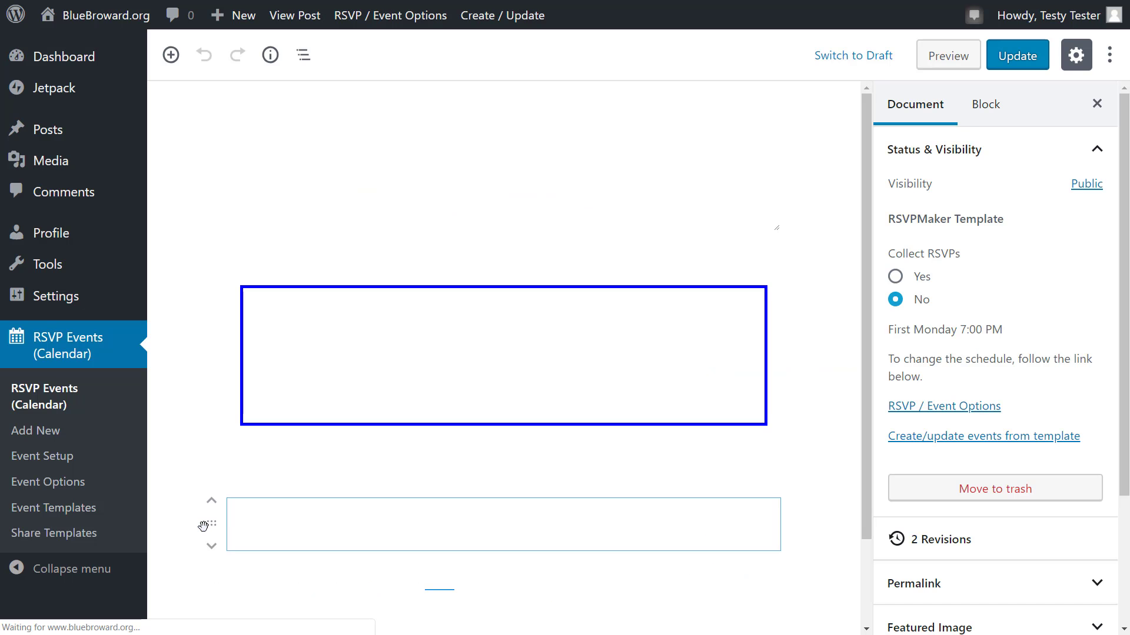
{"action": "left_click", "coordinate": [649, 370]}
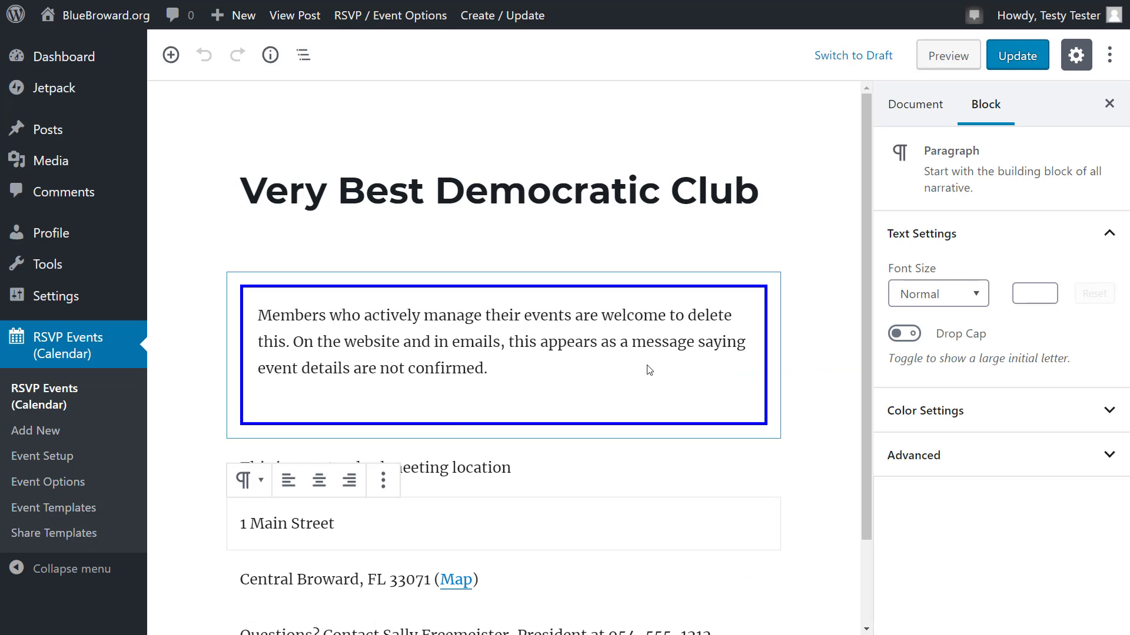
{"action": "left_click", "coordinate": [367, 348]}
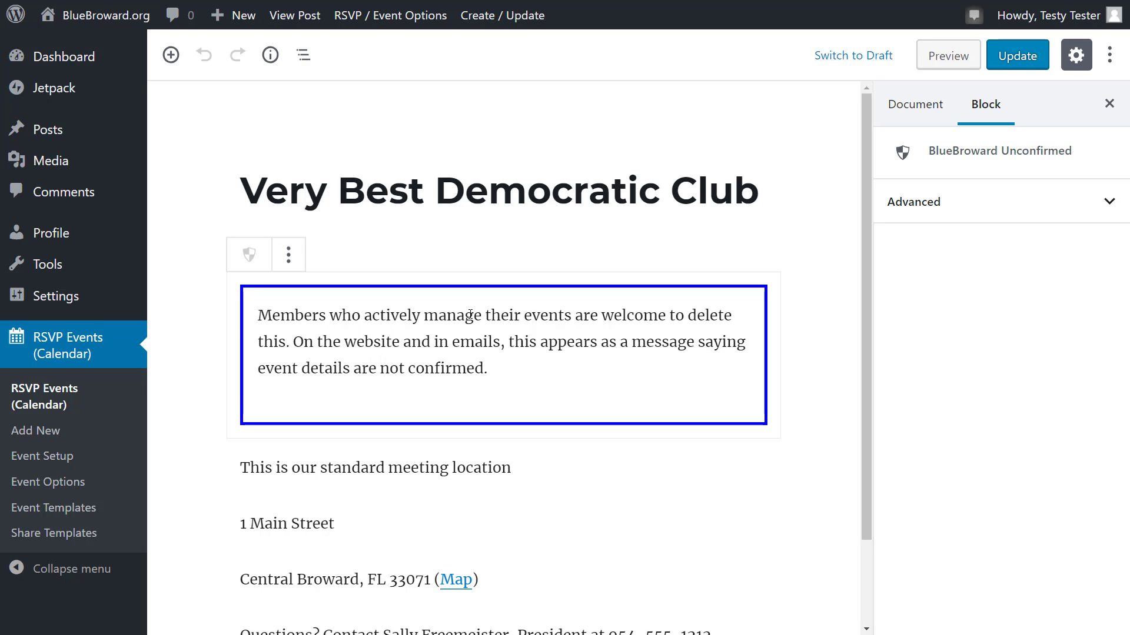
{"action": "key", "text": "Delete"}
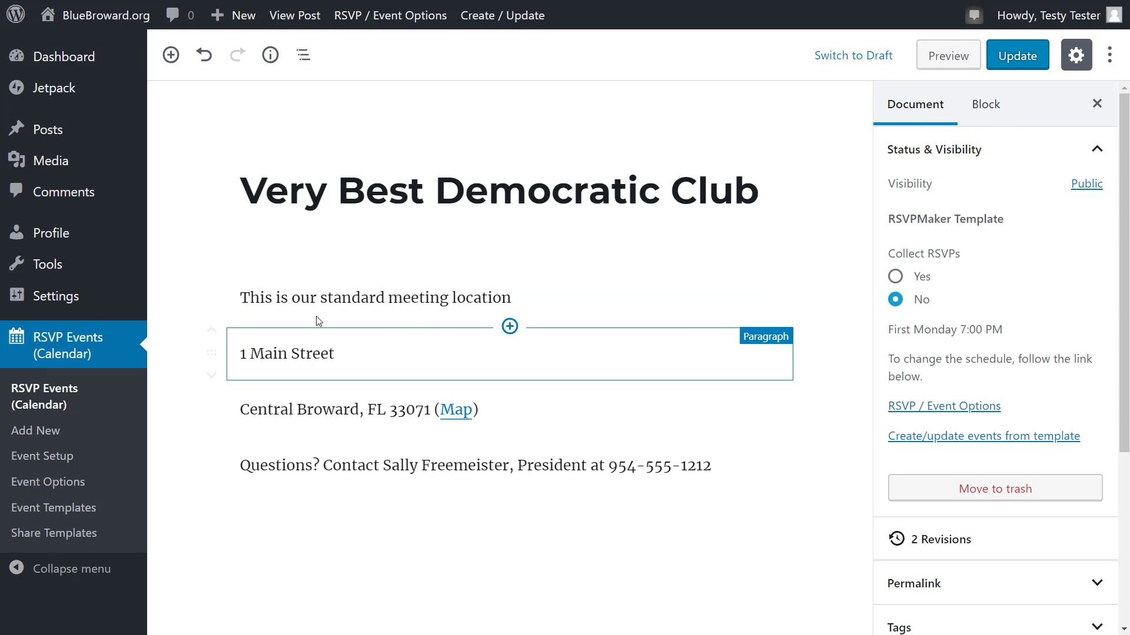
{"action": "left_click", "coordinate": [251, 354]}
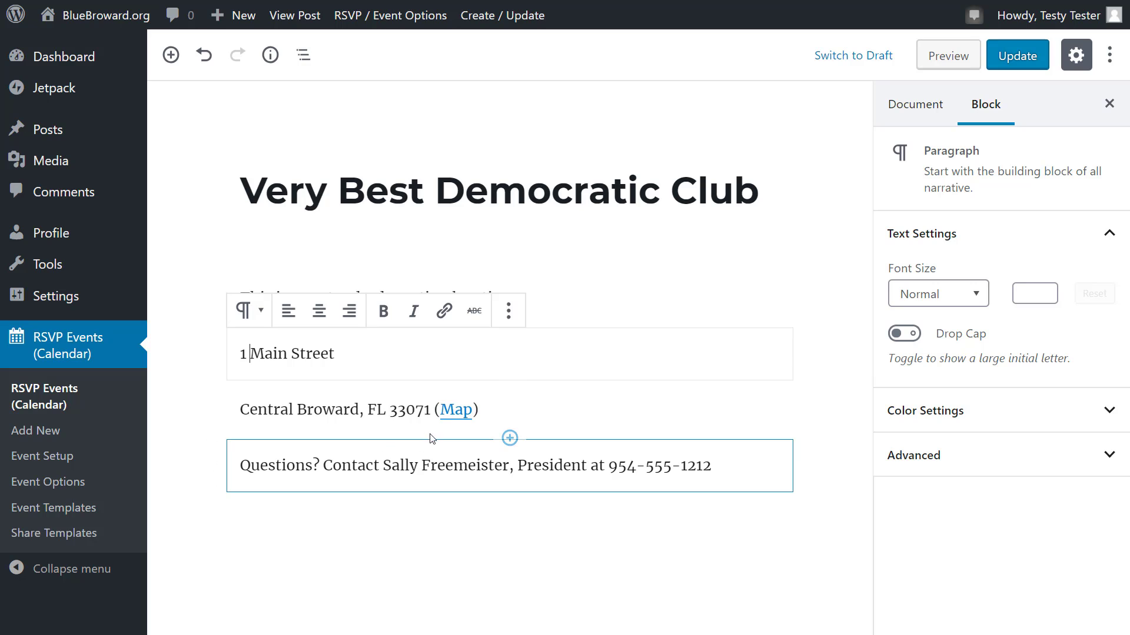
{"action": "left_click", "coordinate": [411, 462]}
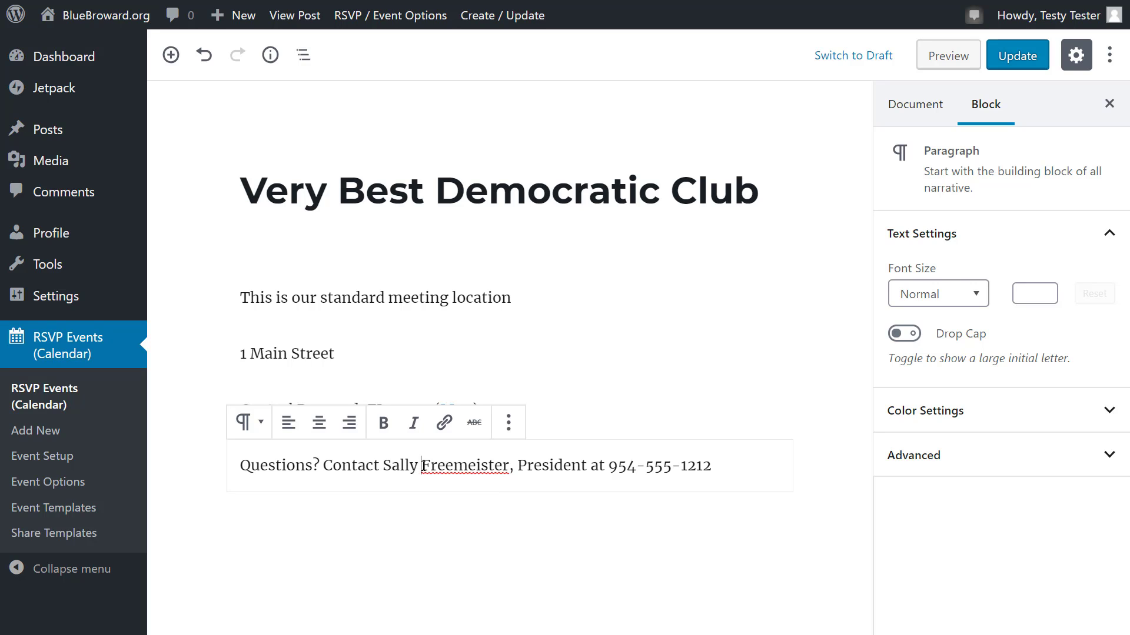
{"action": "left_click", "coordinate": [540, 350]}
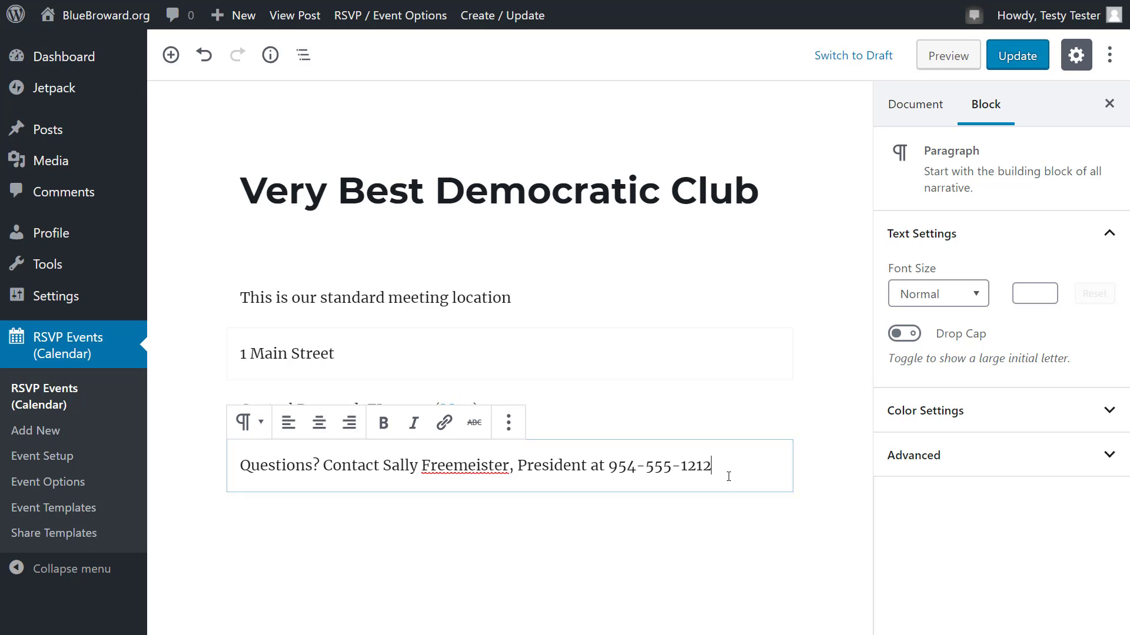
{"action": "key", "text": "Return"}
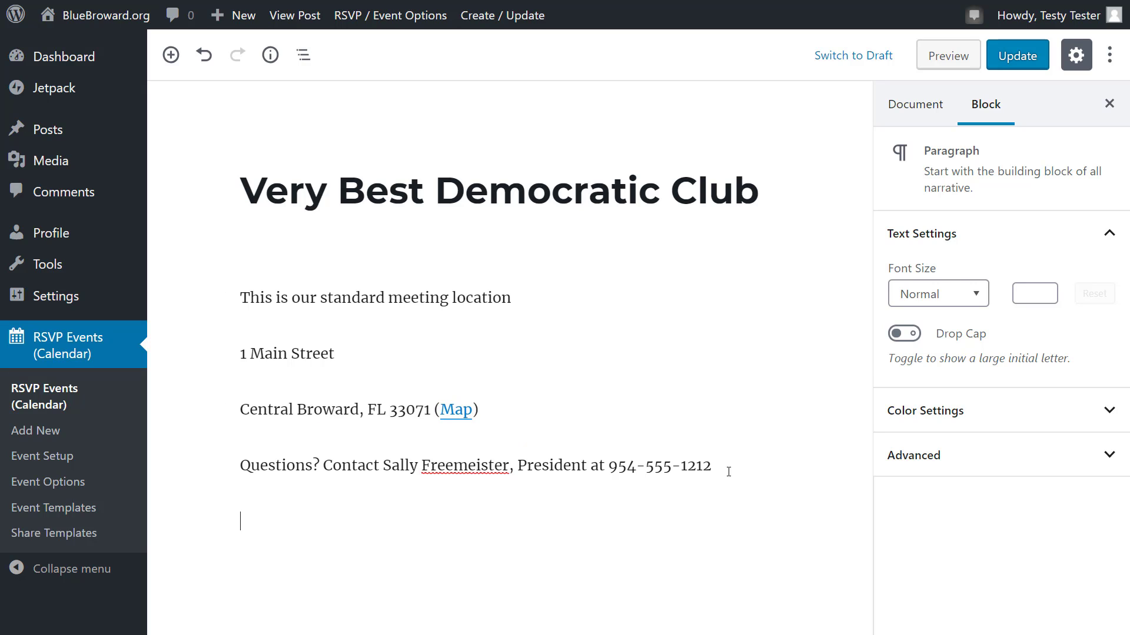
{"action": "type", "text": "Club website:"}
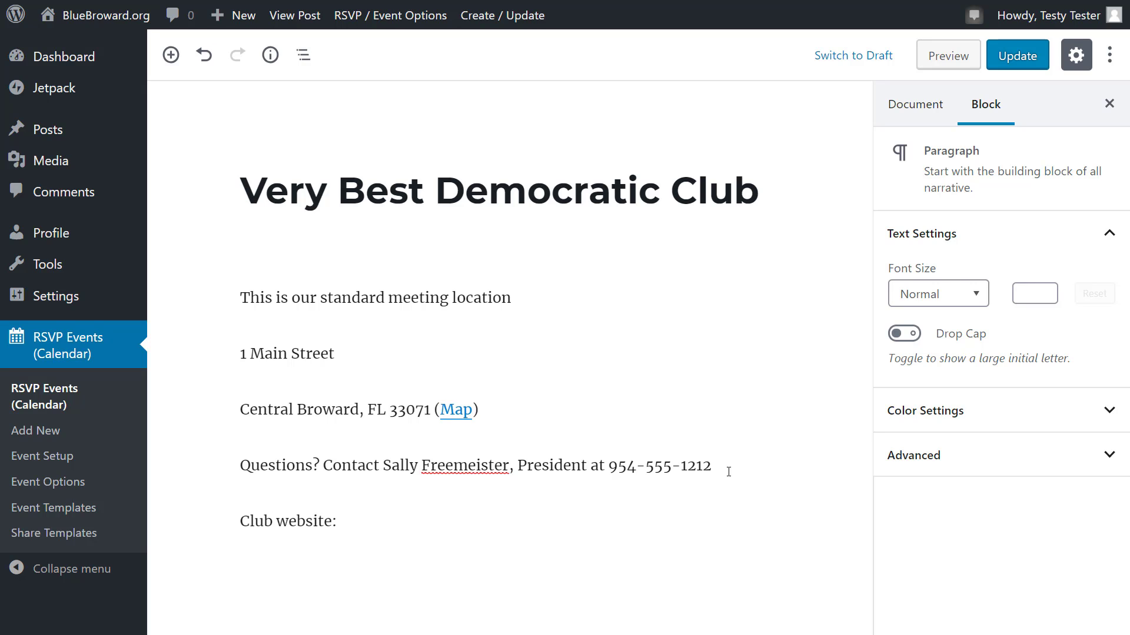
{"action": "type", "text": " www.verybest.o"}
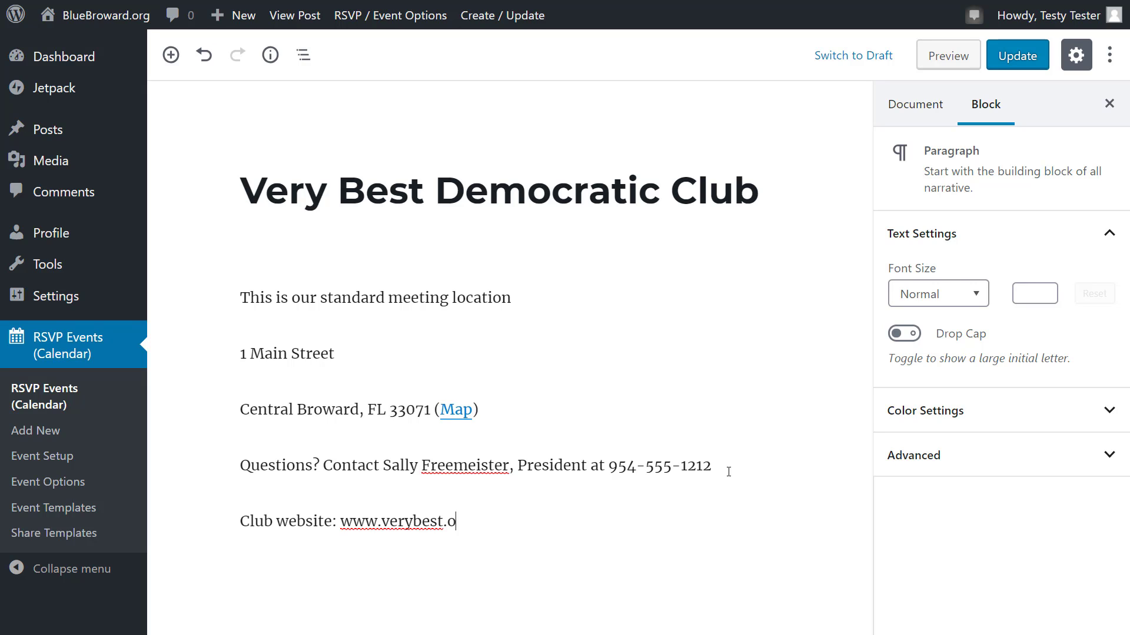
{"action": "type", "text": "o"}
{"action": "key", "text": "BackSpace"}
{"action": "type", "text": "rg"}
{"action": "key", "text": "shift+Left"}
{"action": "key", "text": "shift+Left"}
{"action": "key", "text": "shift+Left"}
{"action": "key", "text": "shift+Left"}
{"action": "key", "text": "shift+Left"}
{"action": "key", "text": "shift+Left"}
{"action": "key", "text": "shift+Left"}
{"action": "key", "text": "shift+Left"}
{"action": "key", "text": "shift+Left"}
{"action": "key", "text": "shift+Left"}
{"action": "key", "text": "shift+Left"}
{"action": "key", "text": "shift+Left"}
{"action": "key", "text": "shift+Left"}
{"action": "key", "text": "shift+Left"}
{"action": "key", "text": "shift+Left"}
{"action": "key", "text": "shift+Left"}
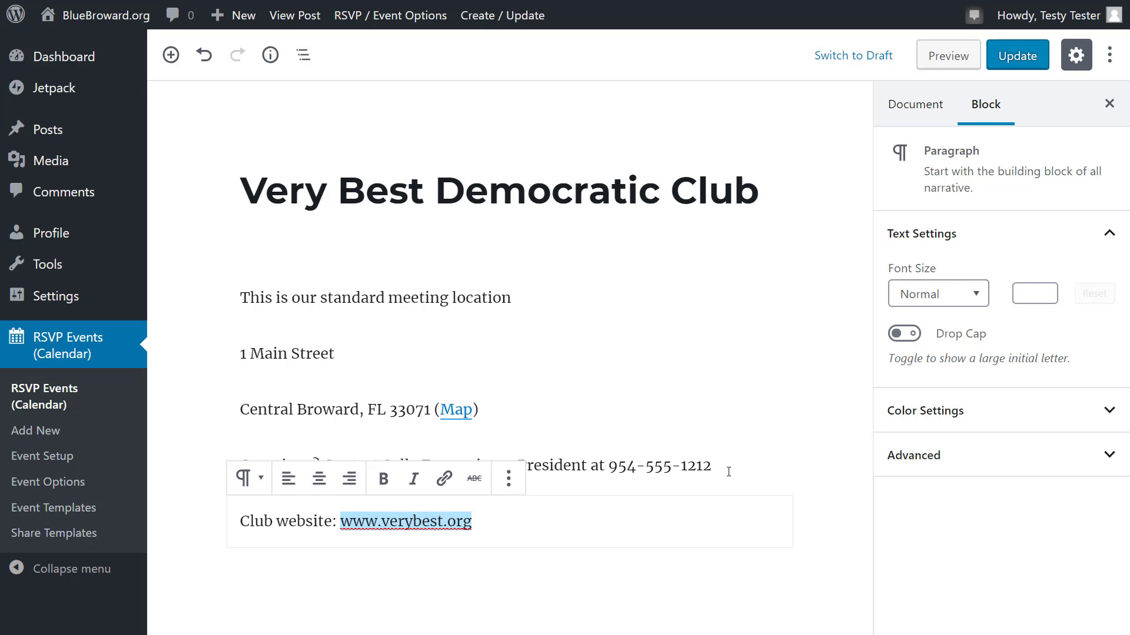
{"action": "left_click", "coordinate": [444, 481]}
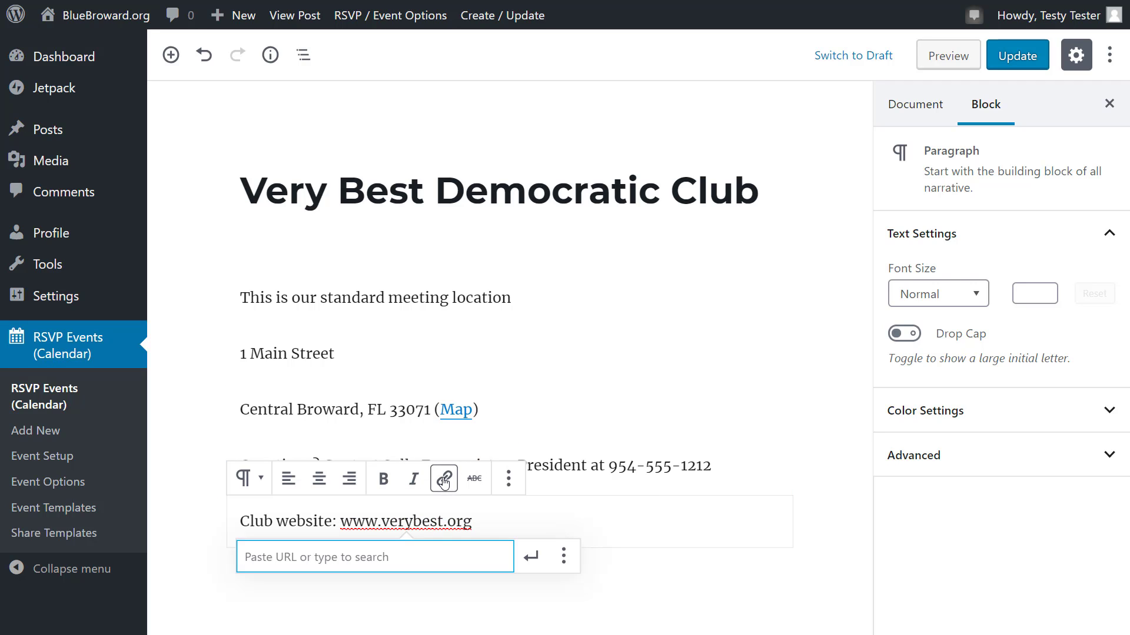
{"action": "type", "text": "https://"}
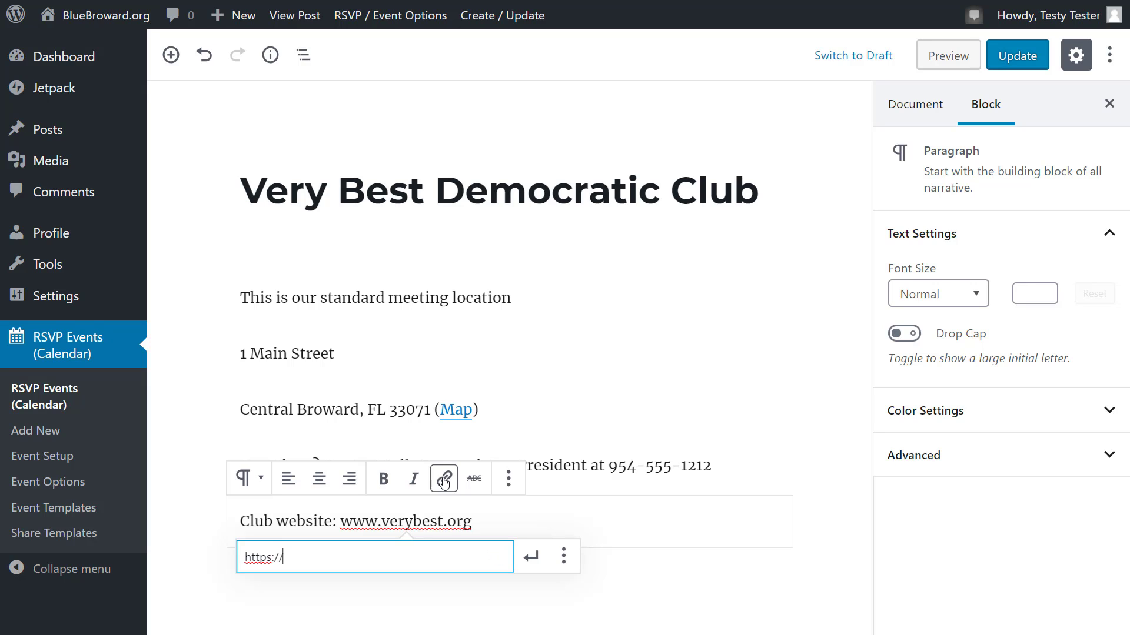
{"action": "type", "text": "www.verybest.o"}
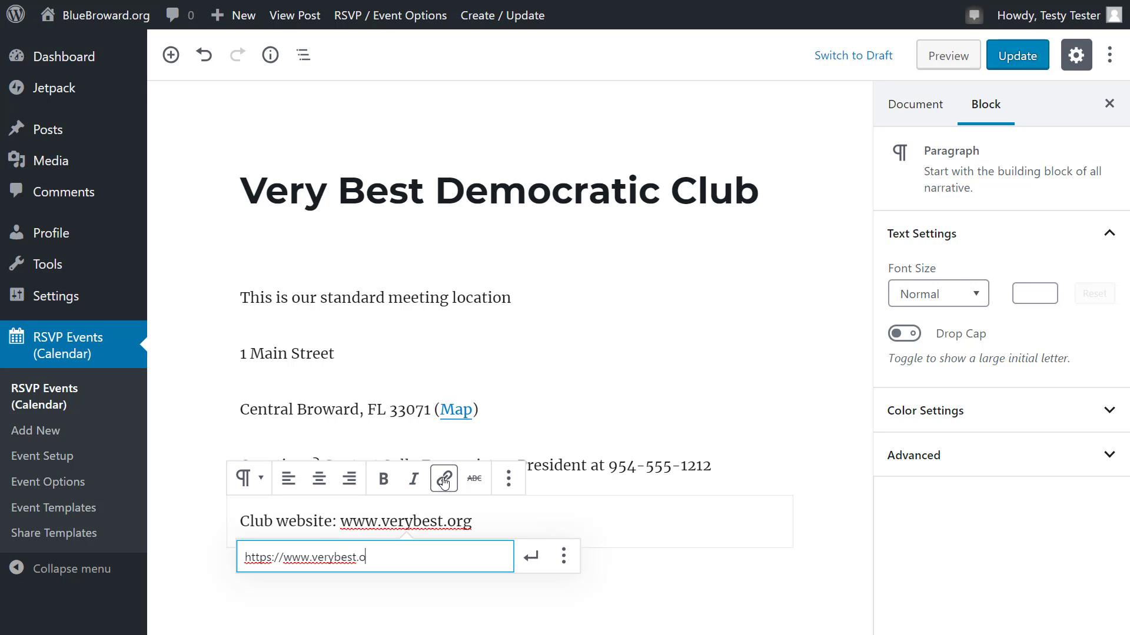
{"action": "type", "text": "rg"}
{"action": "key", "text": "Return"}
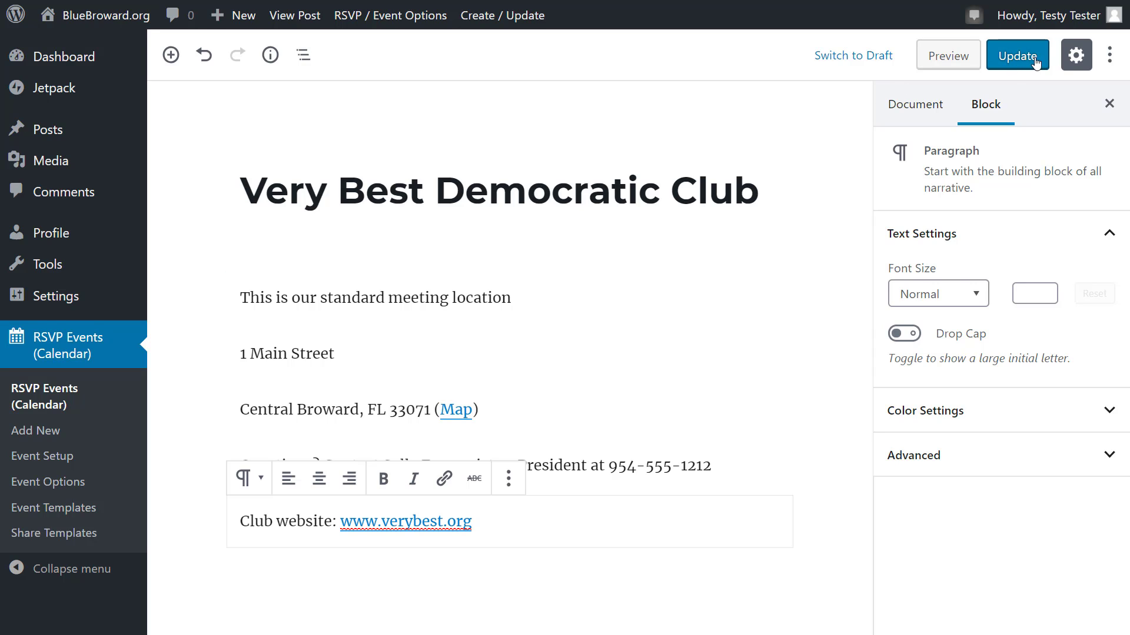
Step: Update the Very Best Democratic Club template from the Document settings to store the edits
{"action": "left_click", "coordinate": [916, 110]}
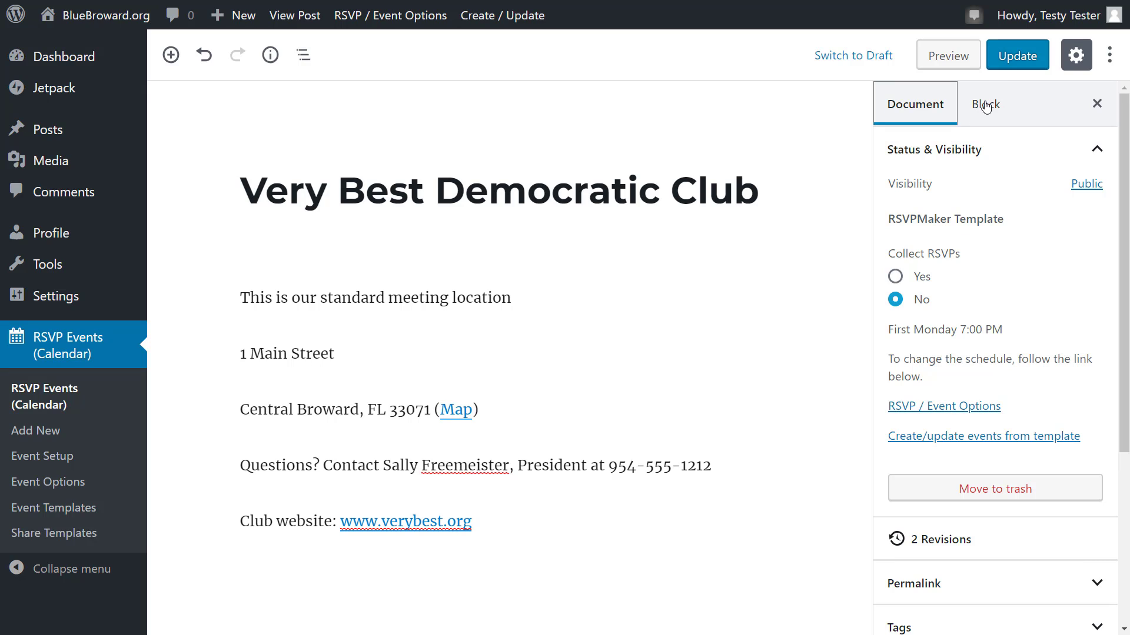
{"action": "left_click", "coordinate": [1023, 62]}
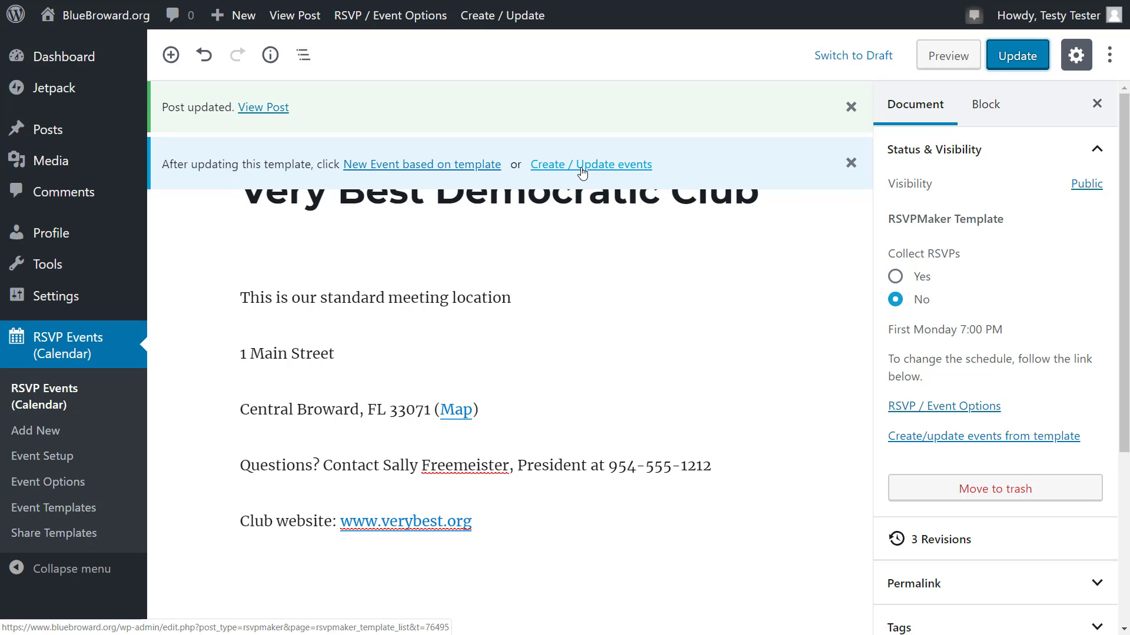
Step: Create a new event from the template: Very Best Democratic Club, 5/6/2019 at 7 p.m
{"action": "left_click", "coordinate": [406, 170]}
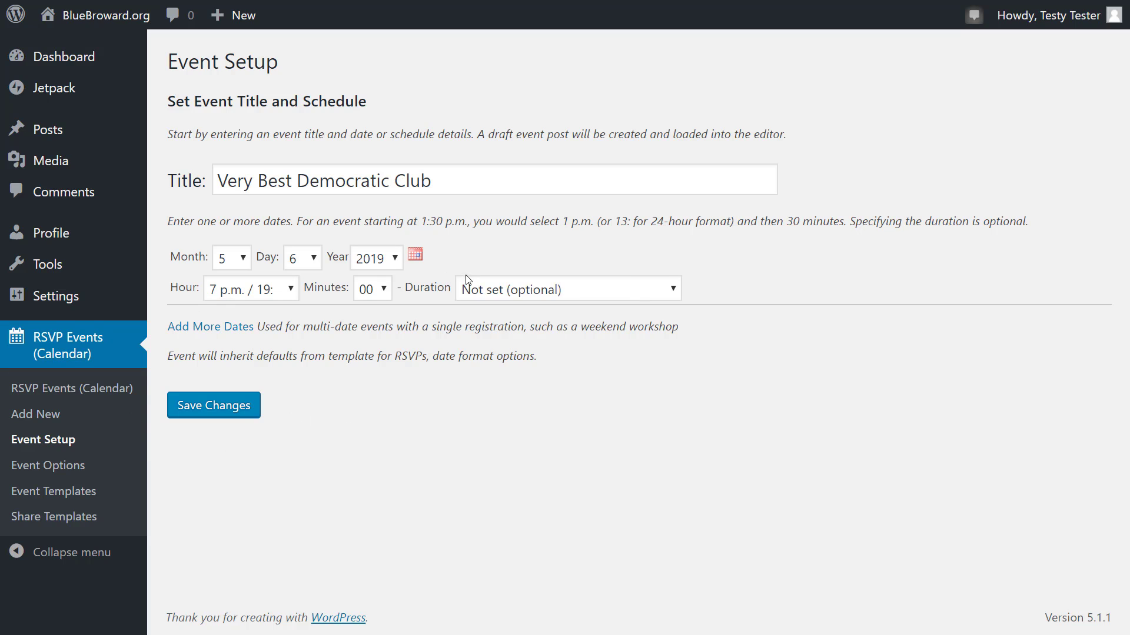
Step: Save the event setup, then add a top paragraph 'Our special guest speaker: Mayror Bestie.' followed by an empty block
{"action": "left_click", "coordinate": [225, 410]}
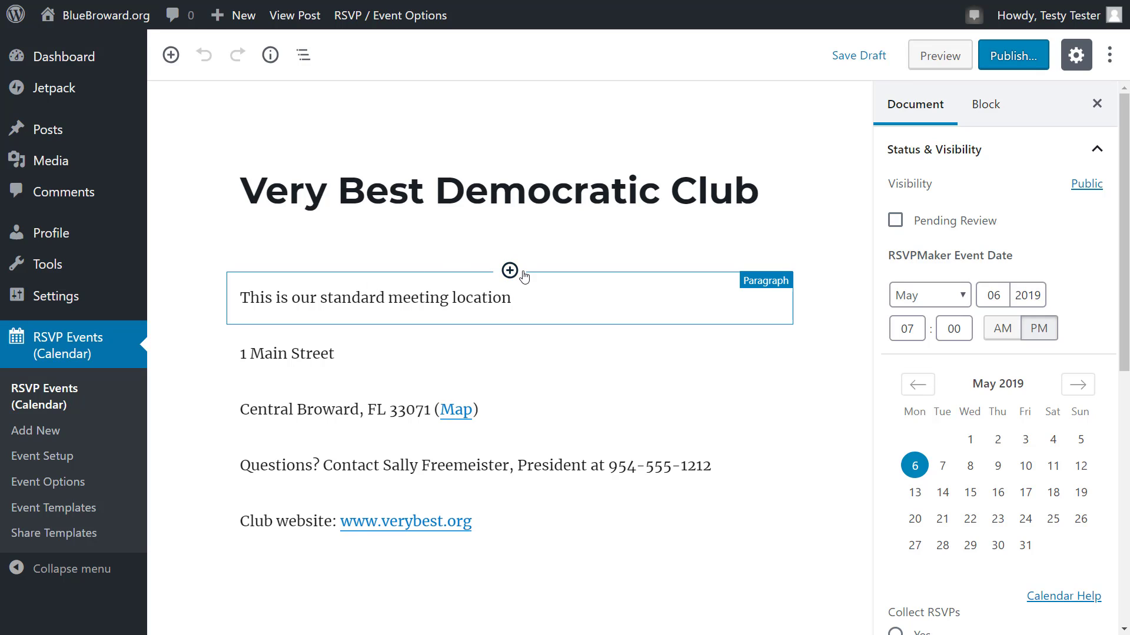
{"action": "left_click", "coordinate": [510, 271]}
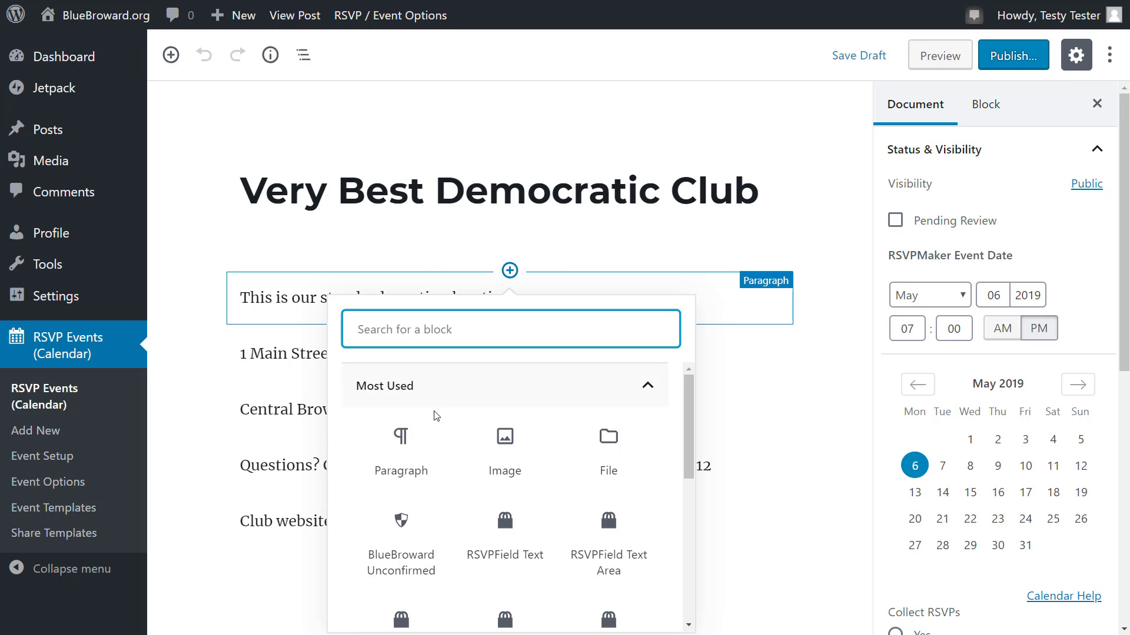
{"action": "left_click", "coordinate": [398, 438]}
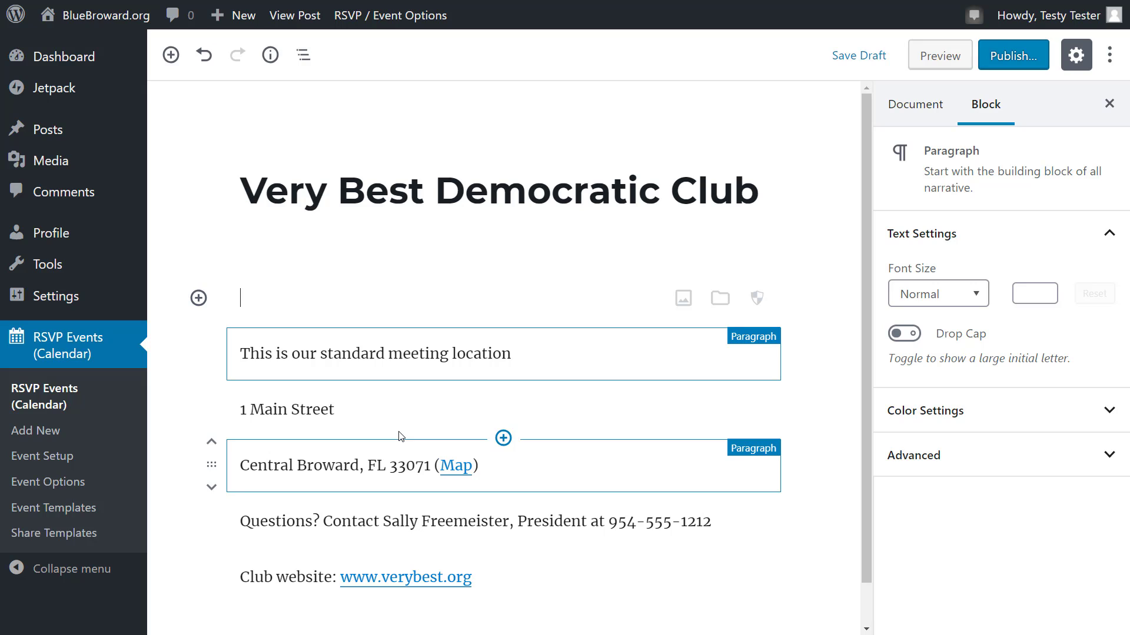
{"action": "type", "text": "Our"}
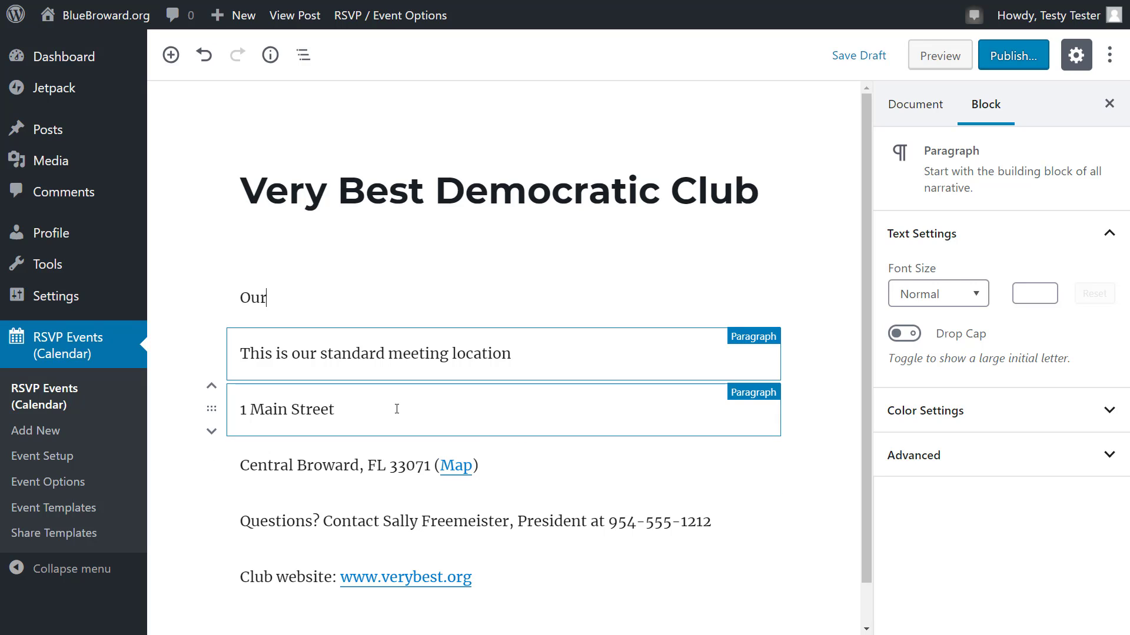
{"action": "type", "text": " special guest speaker"}
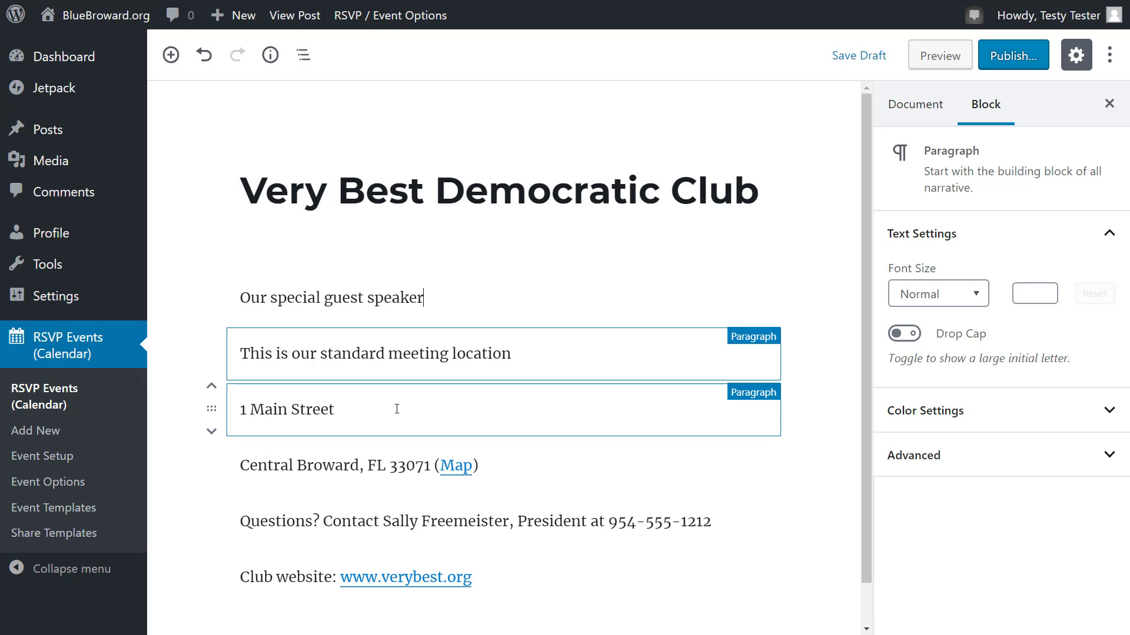
{"action": "type", "text": ": Mayror Bestie."}
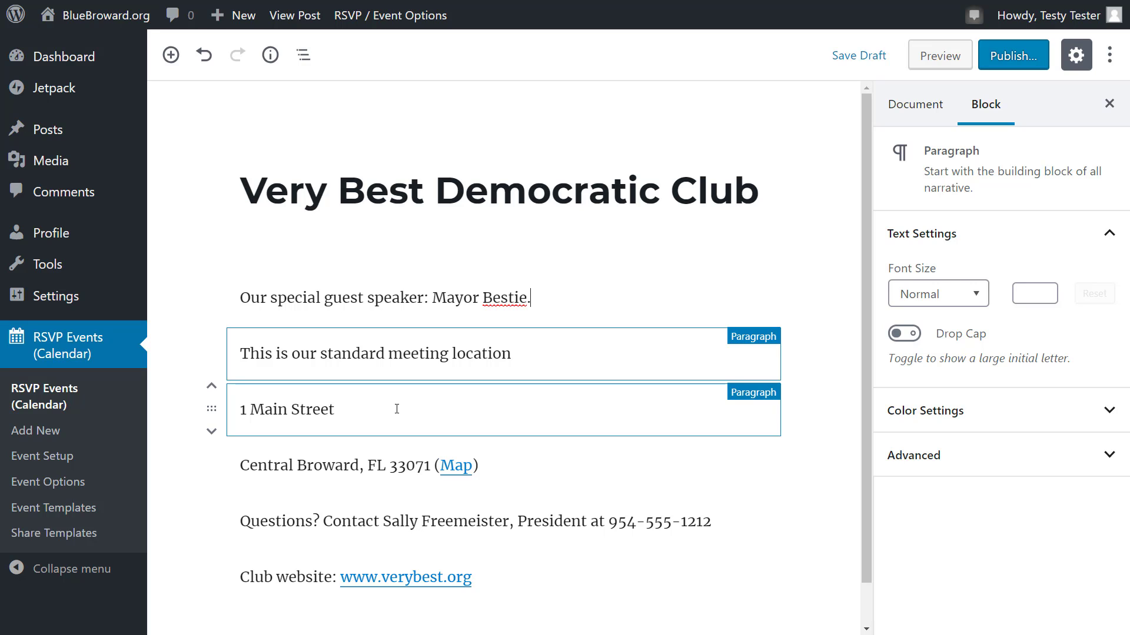
{"action": "key", "text": "Return"}
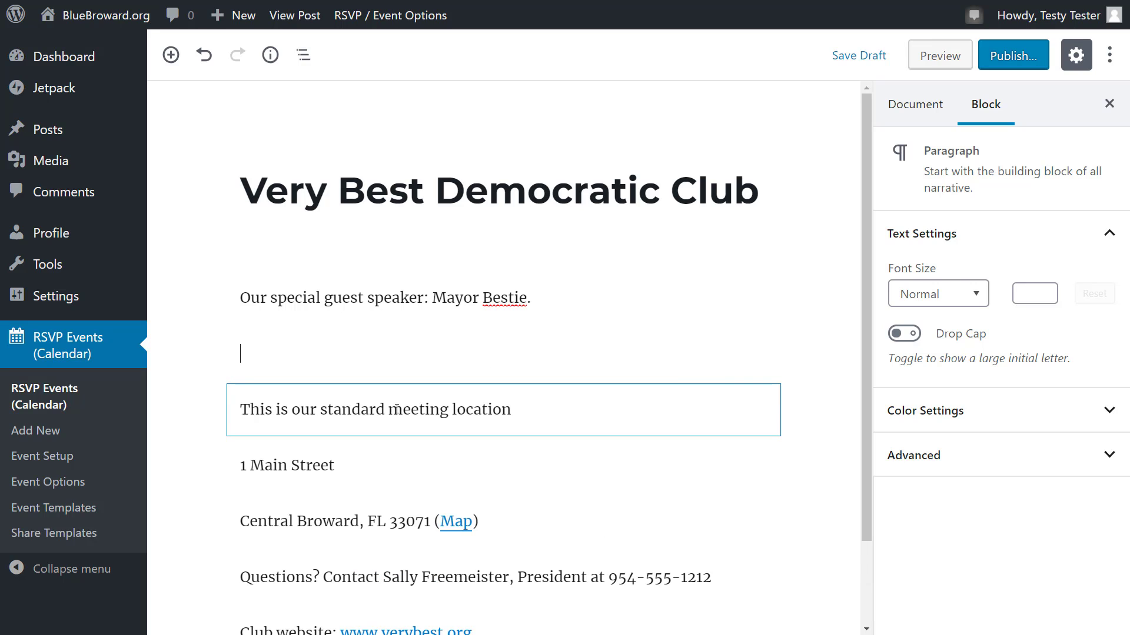
{"action": "left_click", "coordinate": [197, 354]}
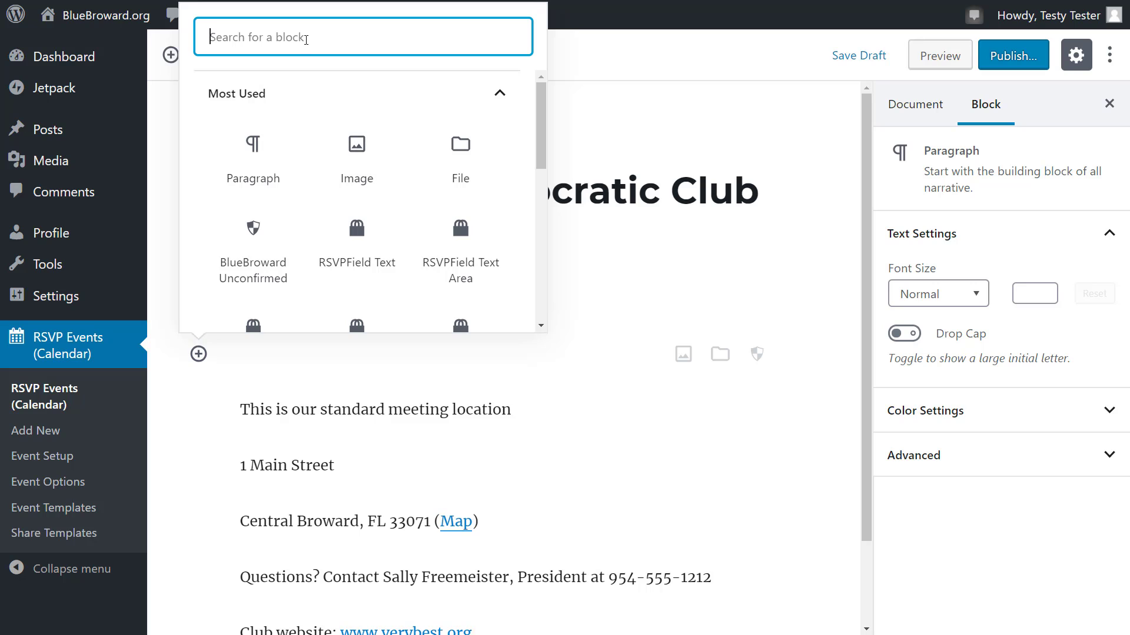
Step: Insert an Image block with the uploaded special-event screenshot PNG below the speaker line
{"action": "type", "text": "image"}
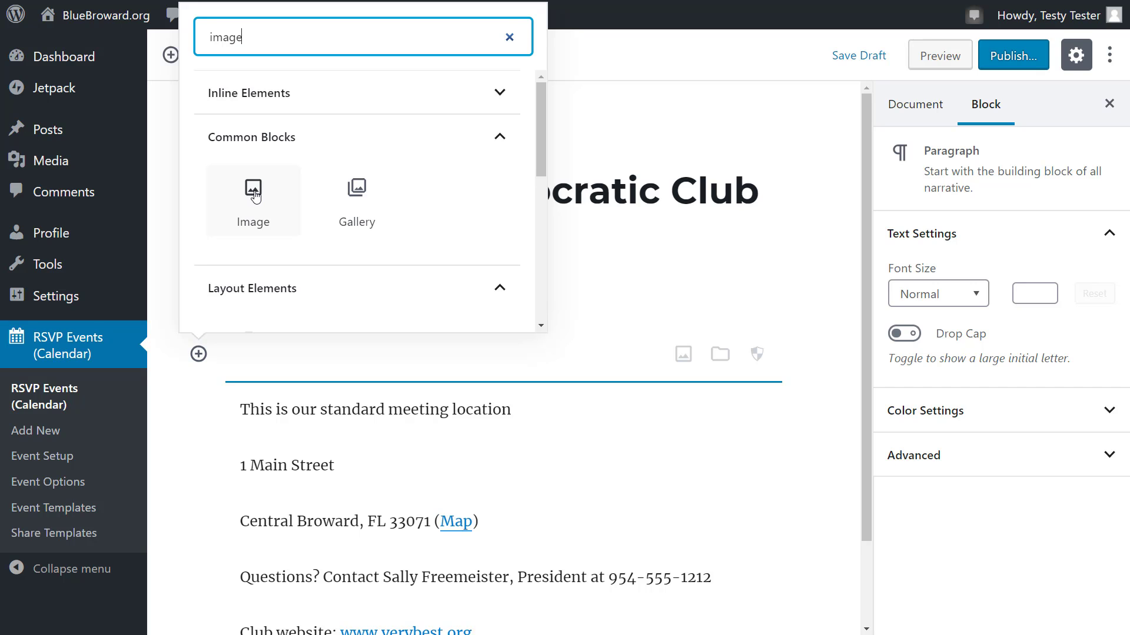
{"action": "left_click", "coordinate": [253, 194]}
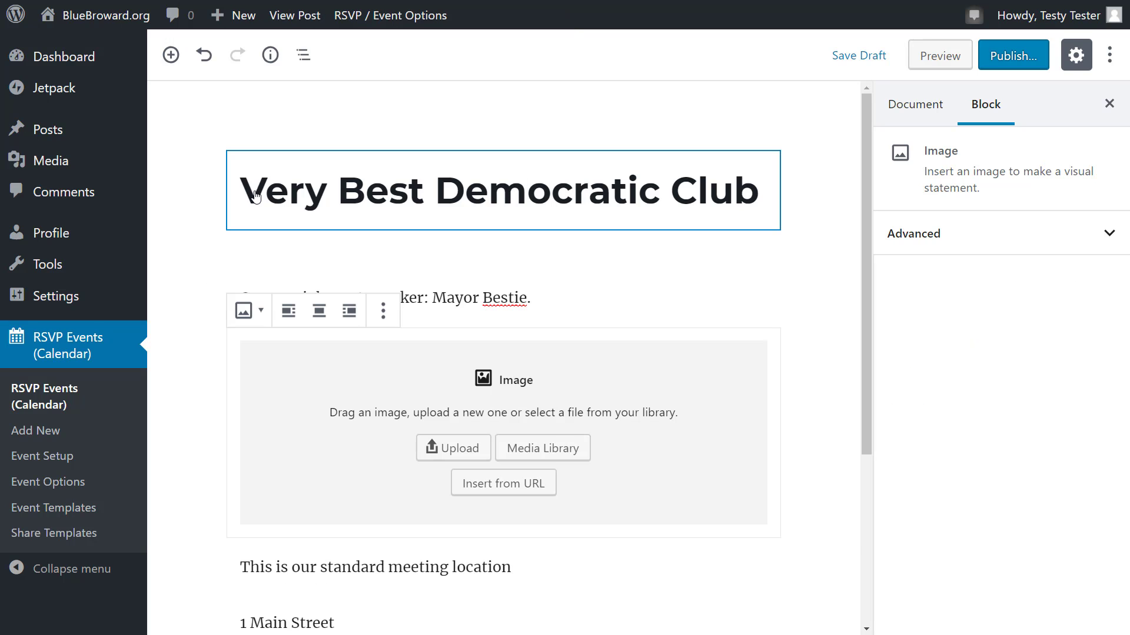
{"action": "left_click", "coordinate": [447, 456]}
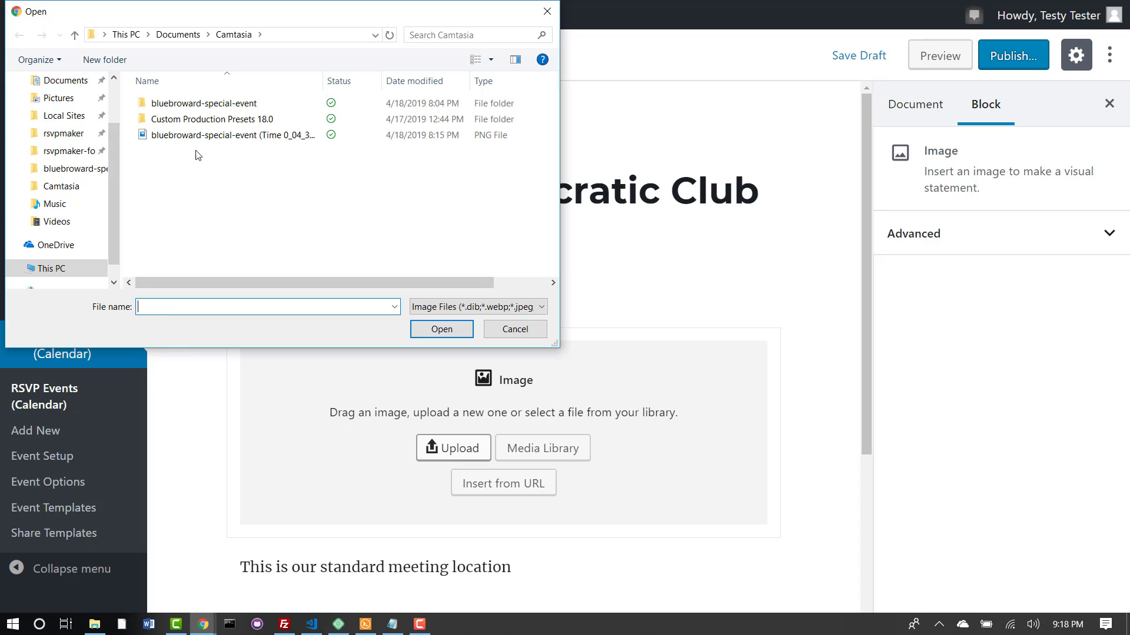
{"action": "left_click", "coordinate": [258, 144]}
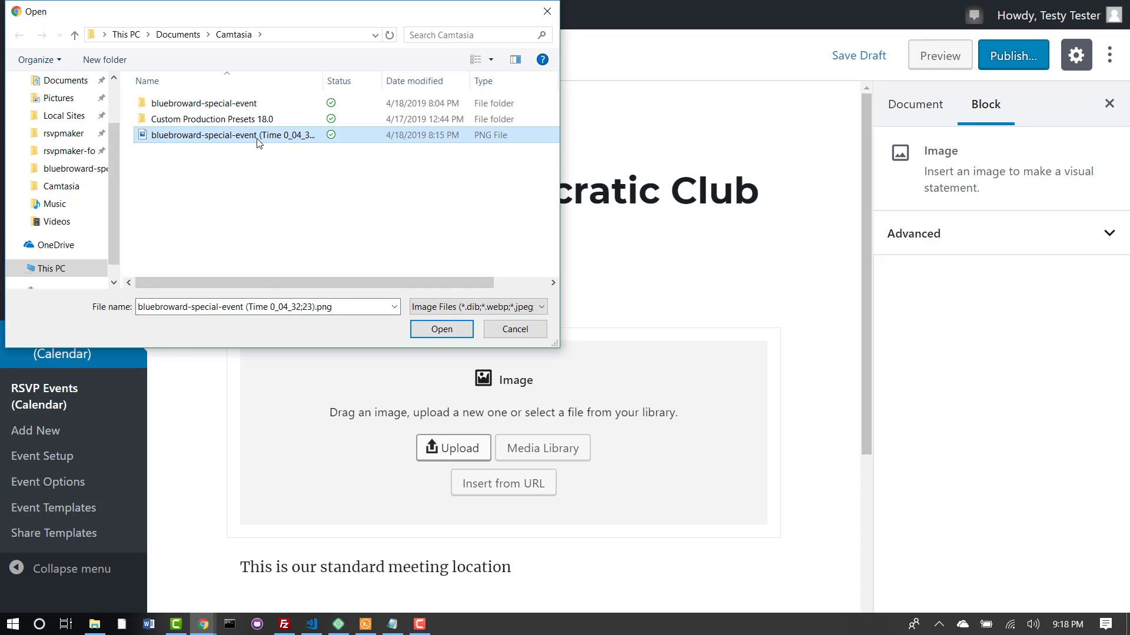
{"action": "left_click", "coordinate": [445, 332]}
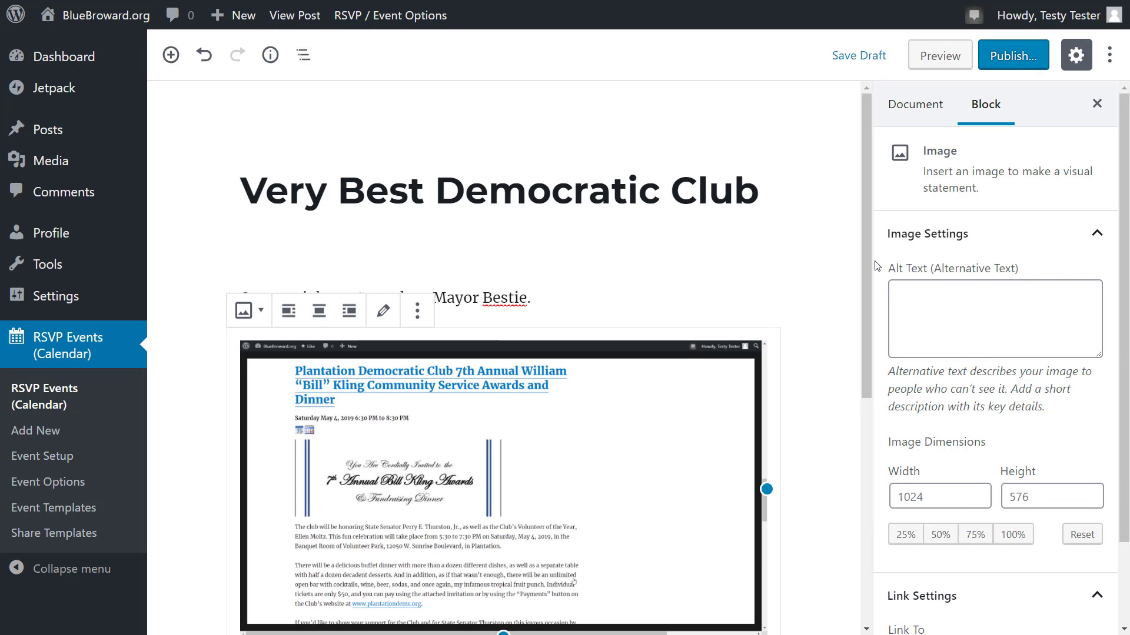
{"action": "left_click_drag", "start_coordinate": [867, 255], "coordinate": [882, 542]}
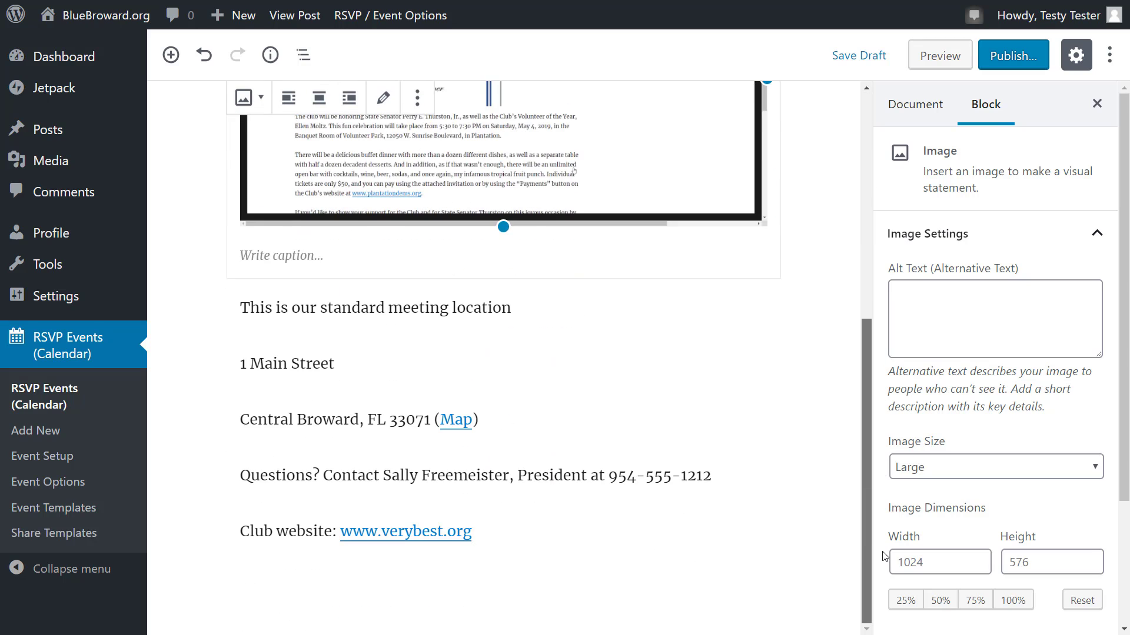
Step: Add a File block after the Club website line with 2019TriFoldFINAL.pdf uploaded from Downloads
{"action": "left_click", "coordinate": [550, 530]}
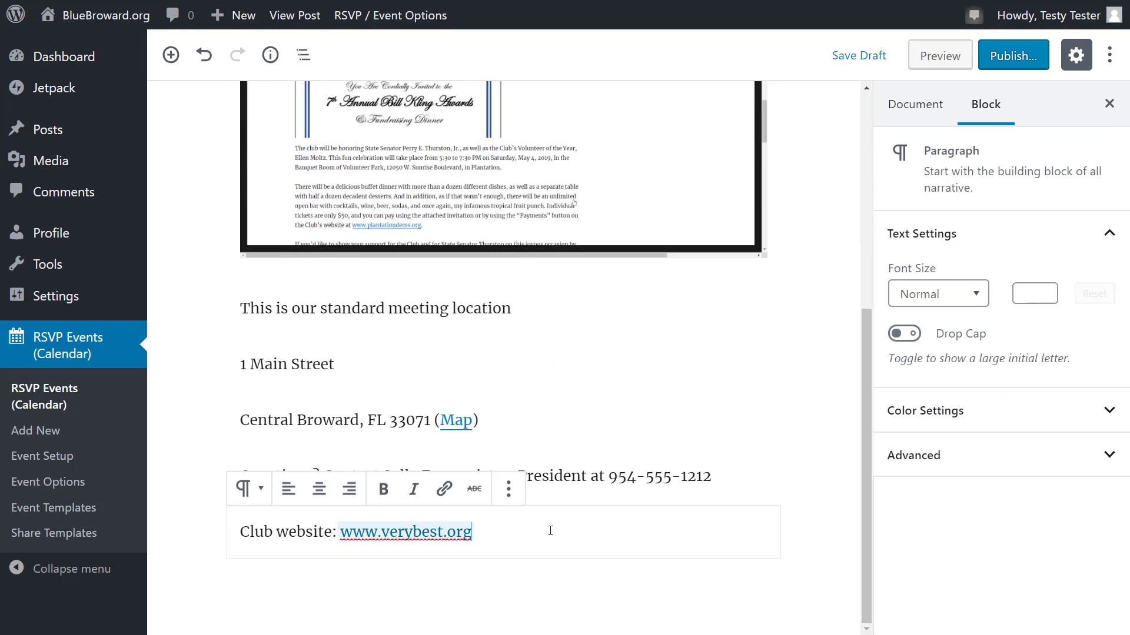
{"action": "key", "text": "Return"}
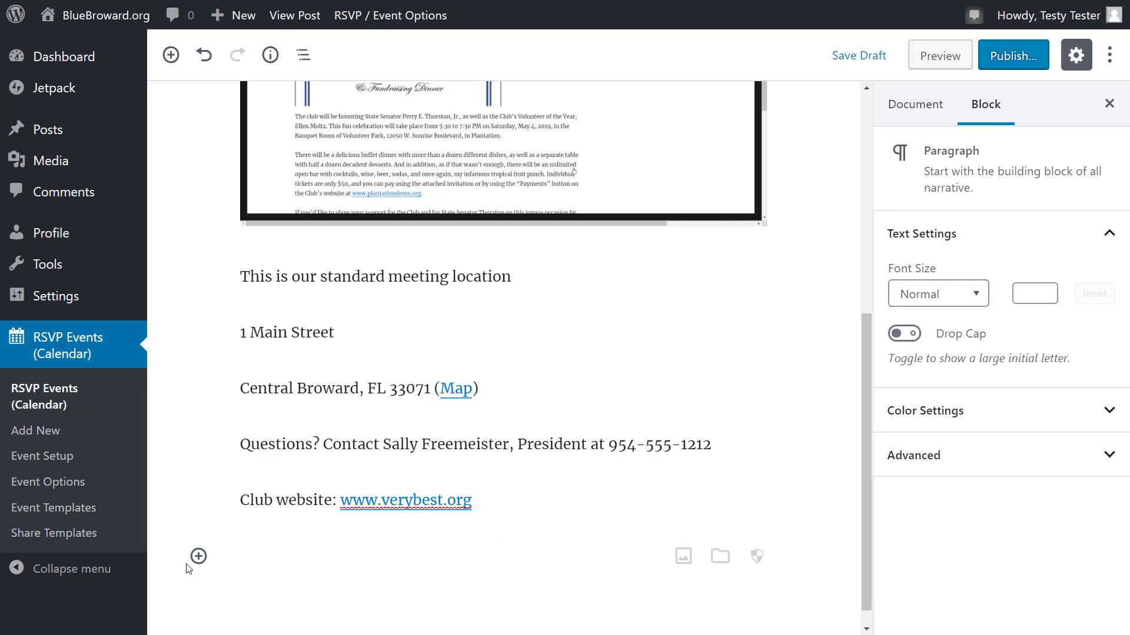
{"action": "left_click", "coordinate": [198, 557]}
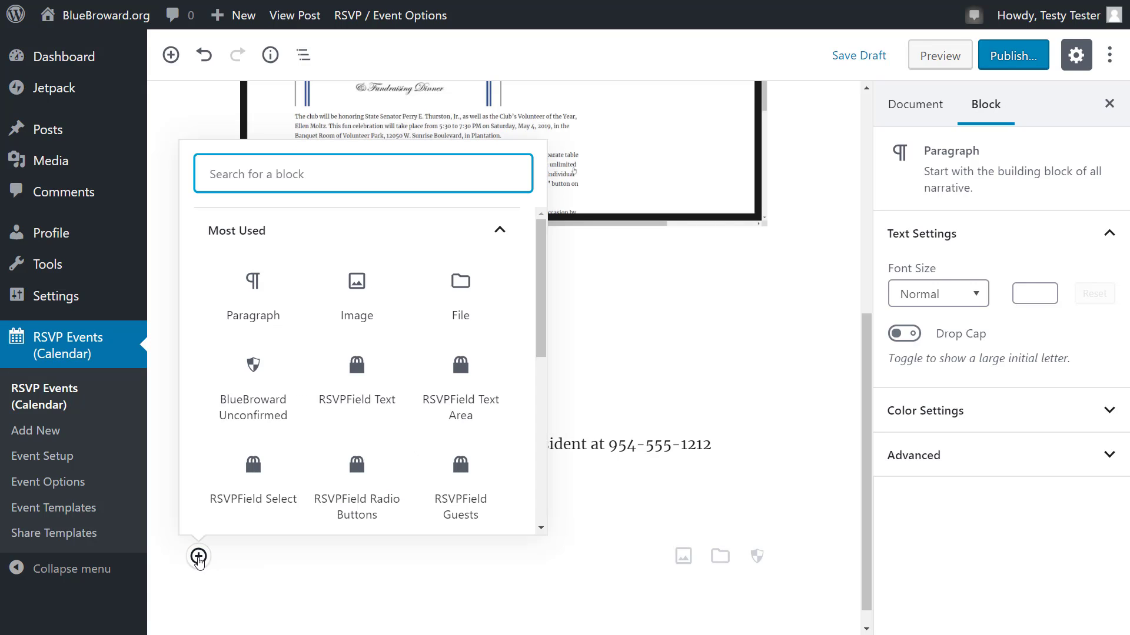
{"action": "left_click", "coordinate": [461, 286]}
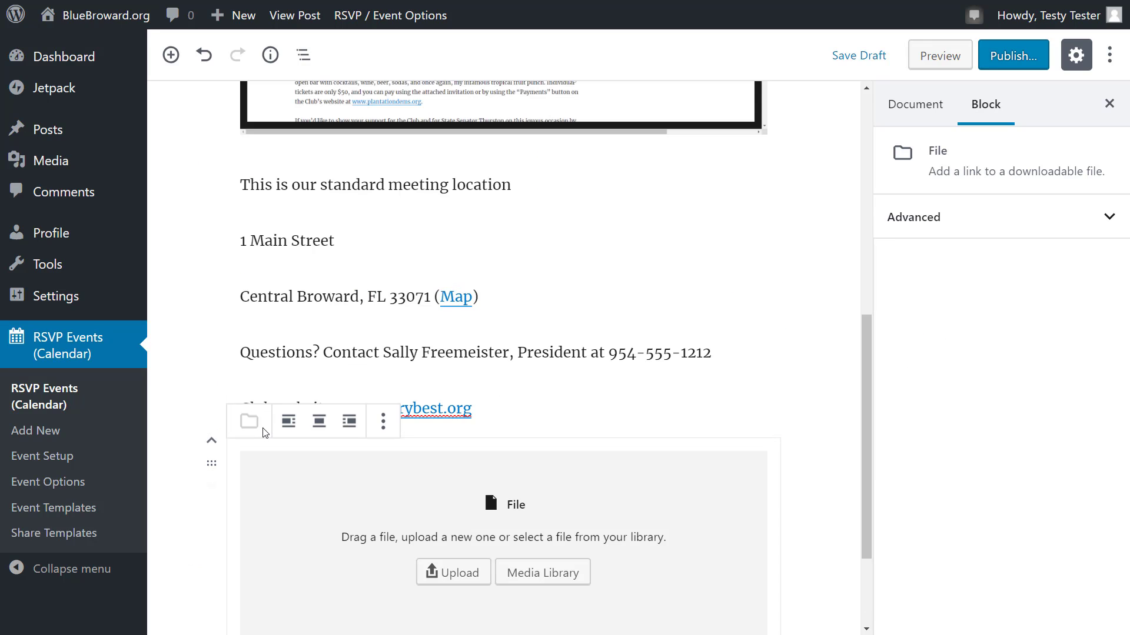
{"action": "left_click", "coordinate": [459, 571]}
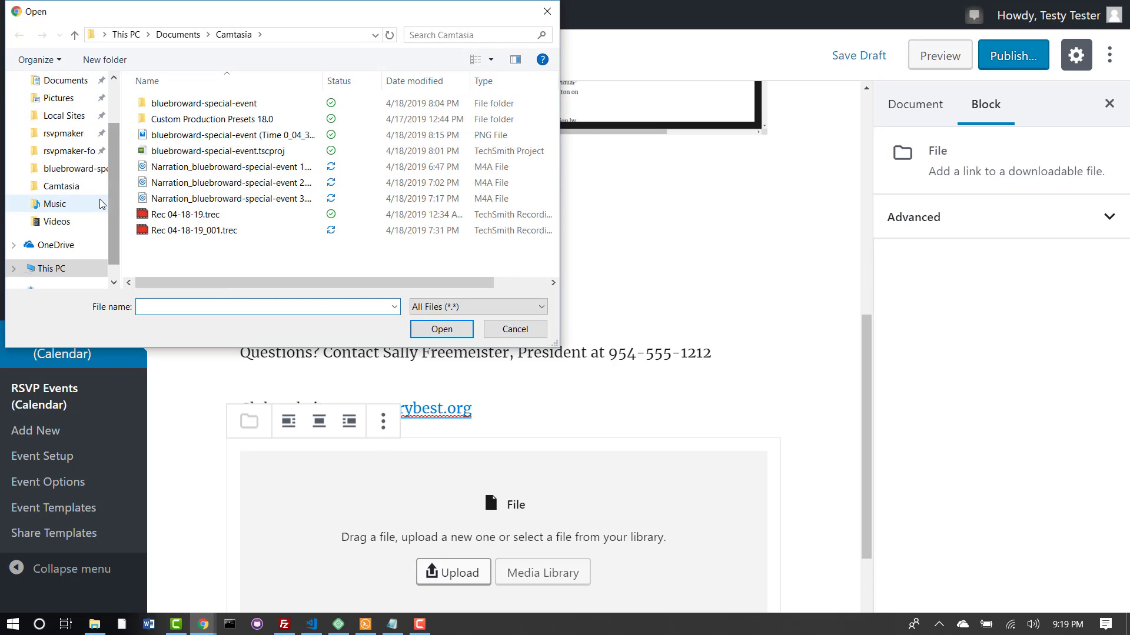
{"action": "scroll", "coordinate": [97, 177], "scroll_direction": "up", "scroll_amount": 2}
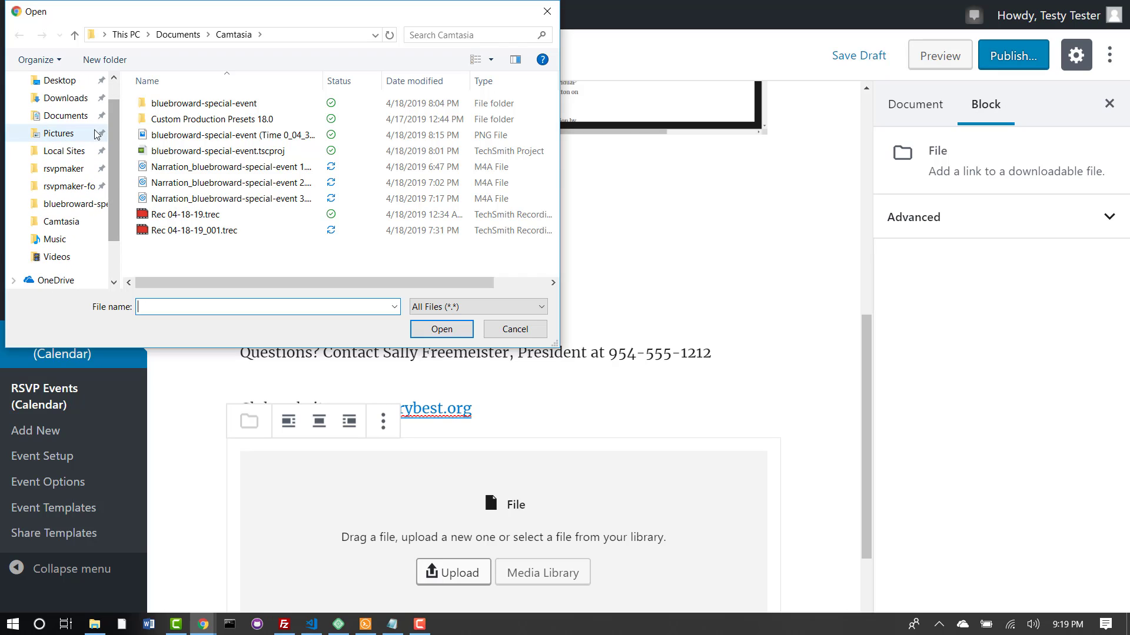
{"action": "left_click", "coordinate": [71, 98]}
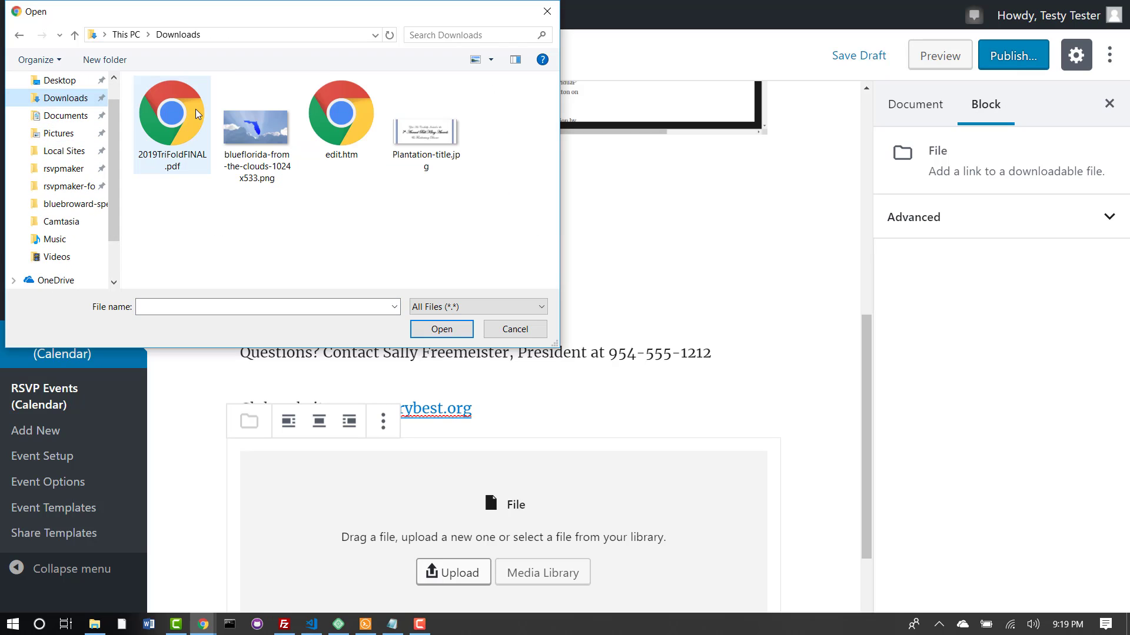
{"action": "left_click", "coordinate": [196, 113]}
{"action": "left_click", "coordinate": [470, 324]}
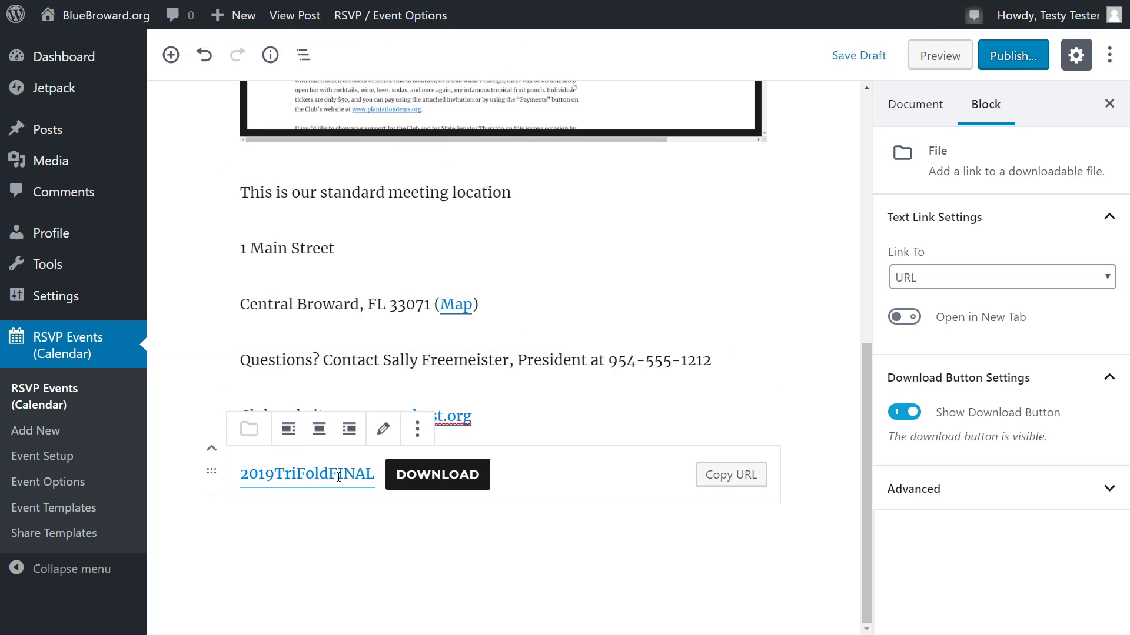
Step: Change the file link's text from the file name to 'Flyer'
{"action": "left_click_drag", "start_coordinate": [374, 474], "coordinate": [239, 476]}
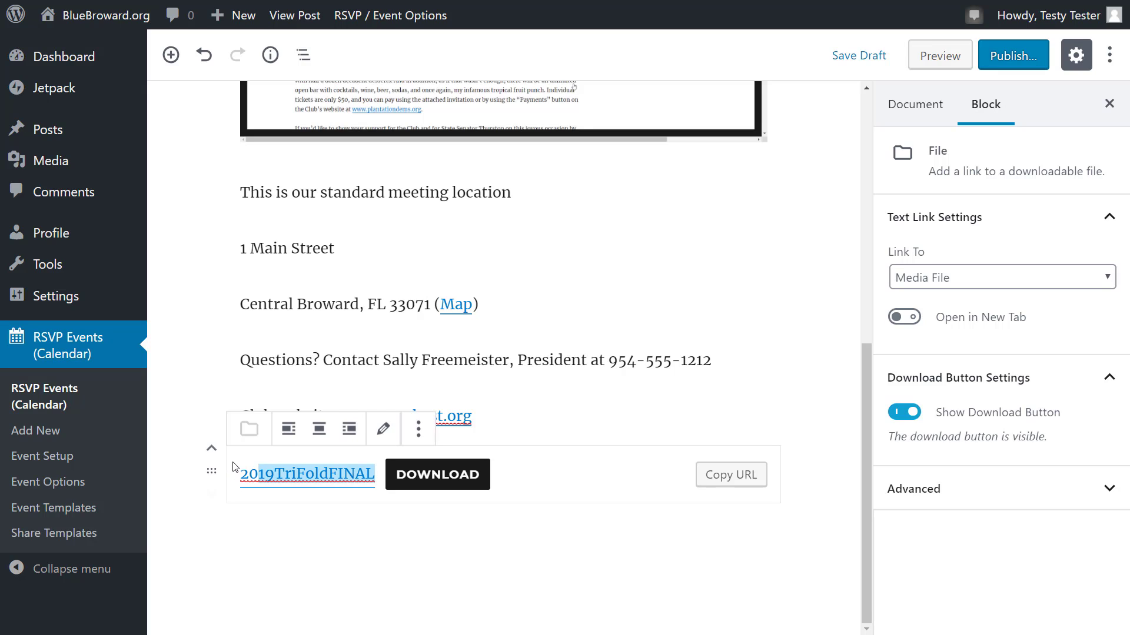
{"action": "key", "text": "BackSpace"}
{"action": "key", "text": "BackSpace"}
{"action": "key", "text": "BackSpace"}
{"action": "type", "text": "Fl"}
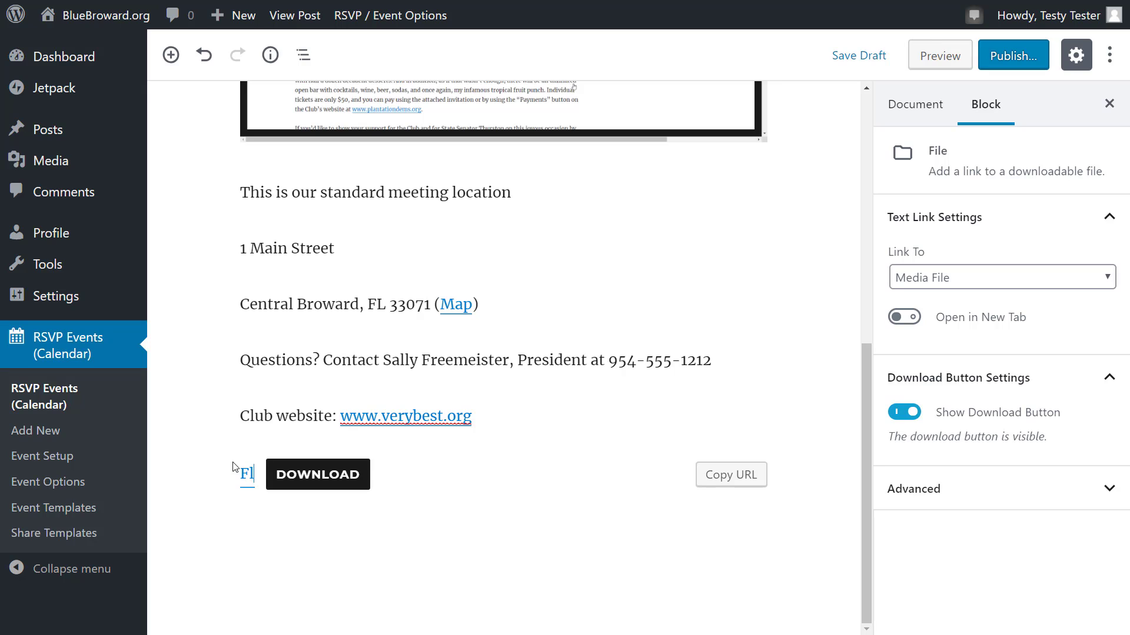
{"action": "type", "text": "yer"}
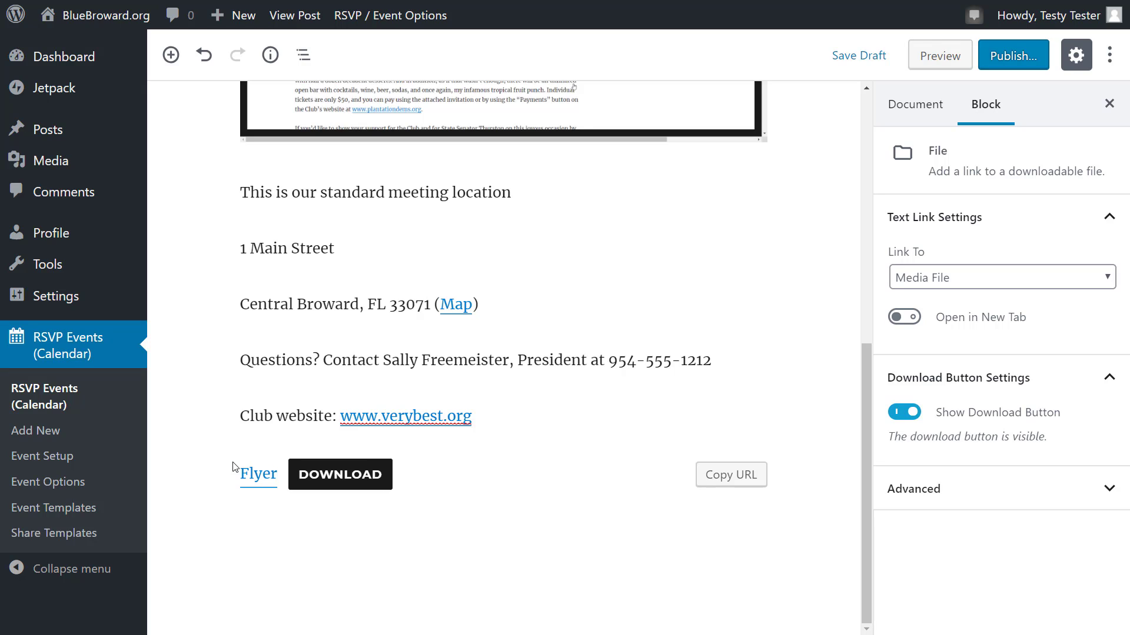
Step: Publish the event and open its live page showing Monday May 6, 2019 7:00 PM
{"action": "left_click", "coordinate": [1023, 62]}
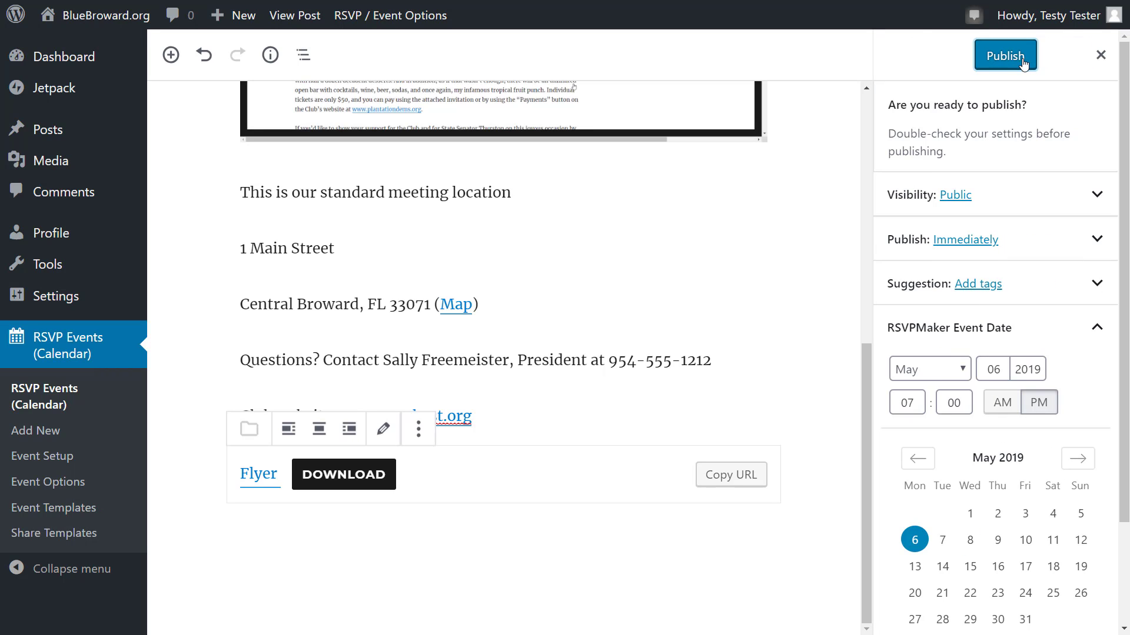
{"action": "left_click", "coordinate": [1022, 63]}
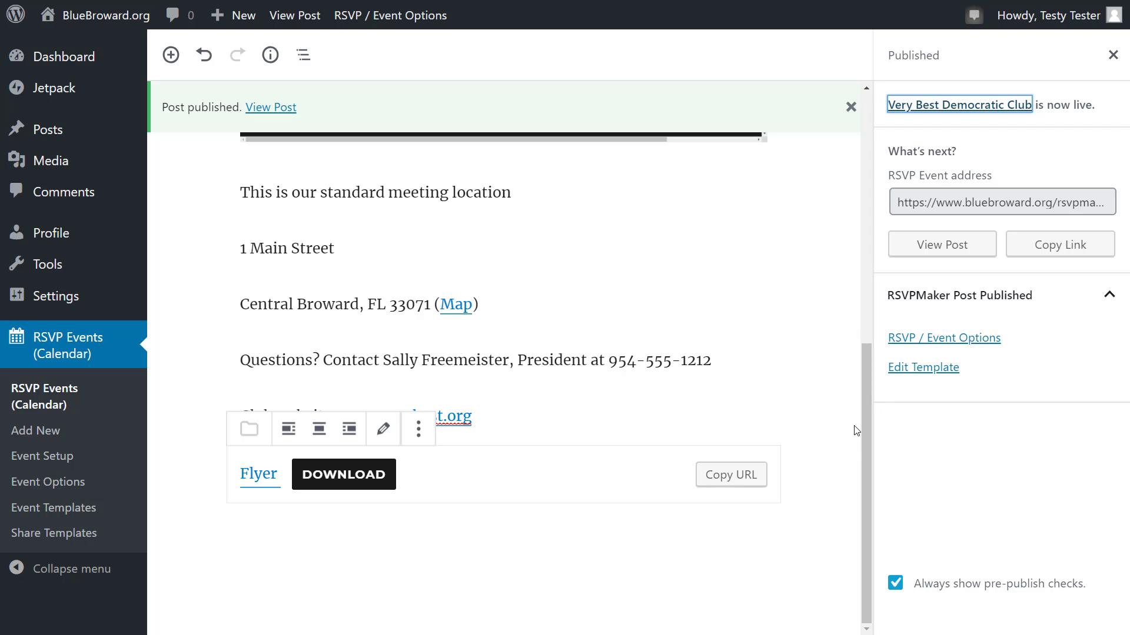
{"action": "left_click_drag", "start_coordinate": [865, 423], "coordinate": [866, 170]}
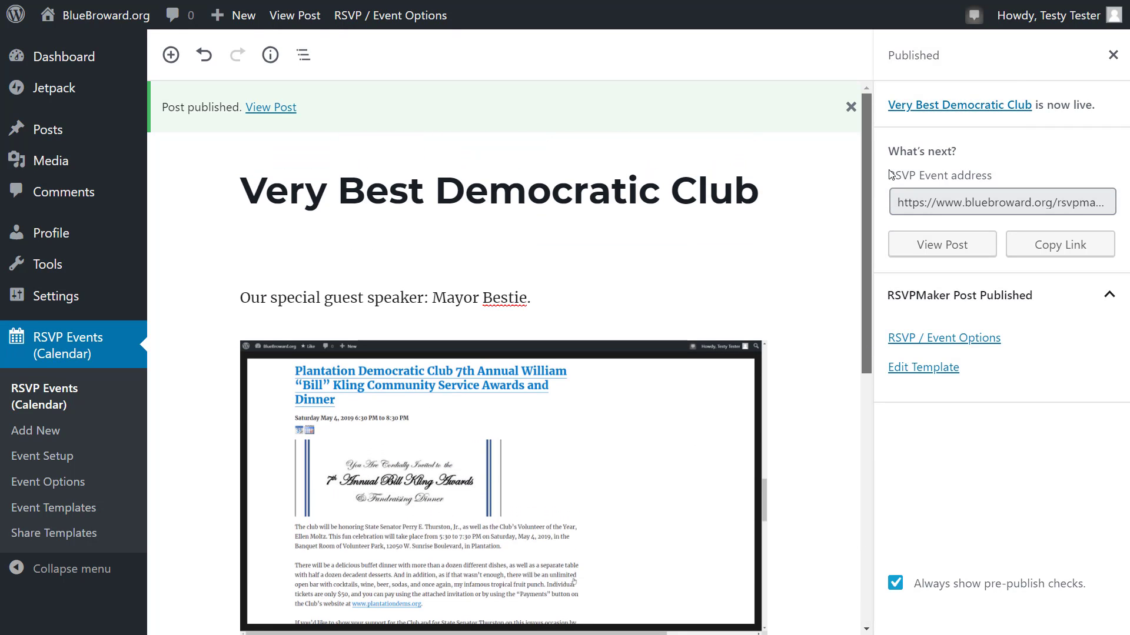
{"action": "left_click", "coordinate": [281, 116]}
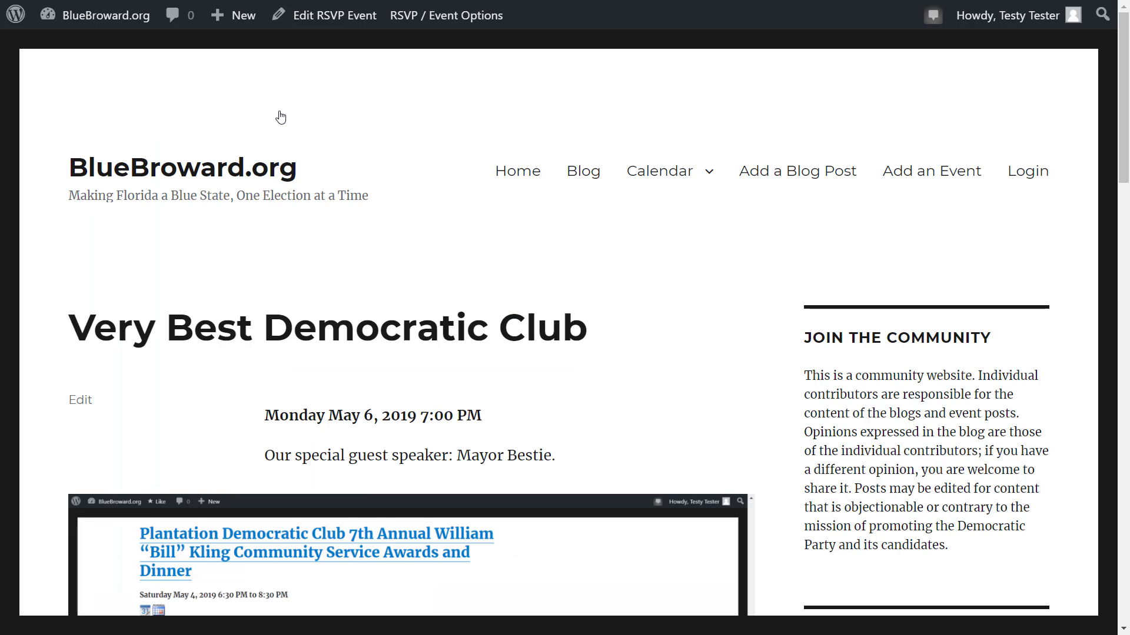
Step: Find the Very Best Democratic Club event on the site calendar, view its page, then go back to the Dashboard
{"action": "left_click", "coordinate": [654, 178]}
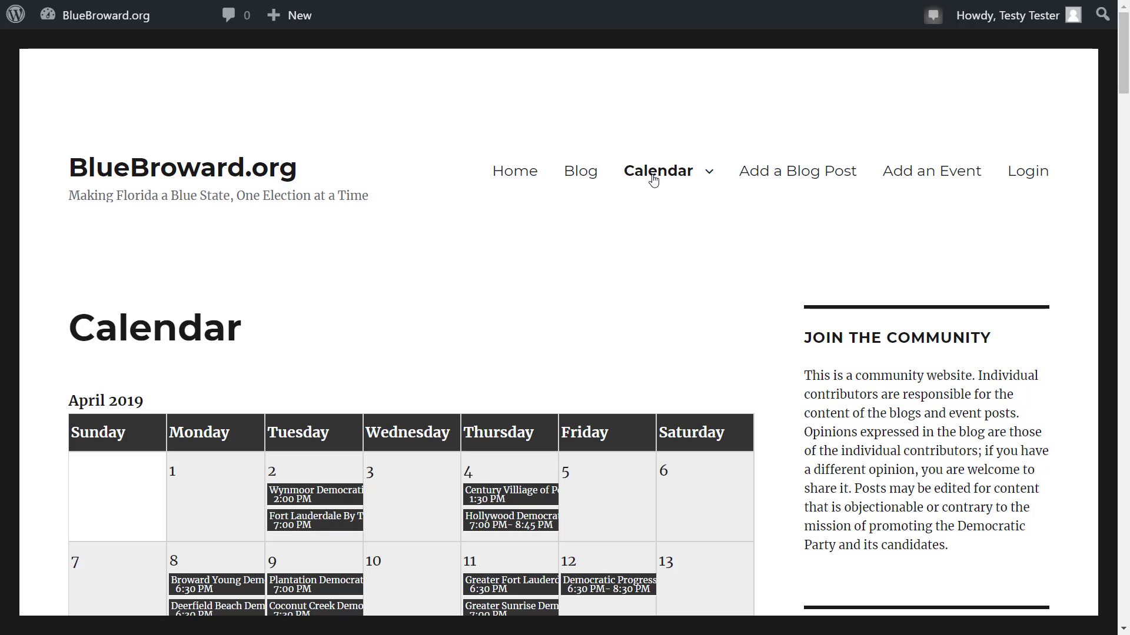
{"action": "scroll", "coordinate": [653, 180], "scroll_direction": "down", "scroll_amount": 15}
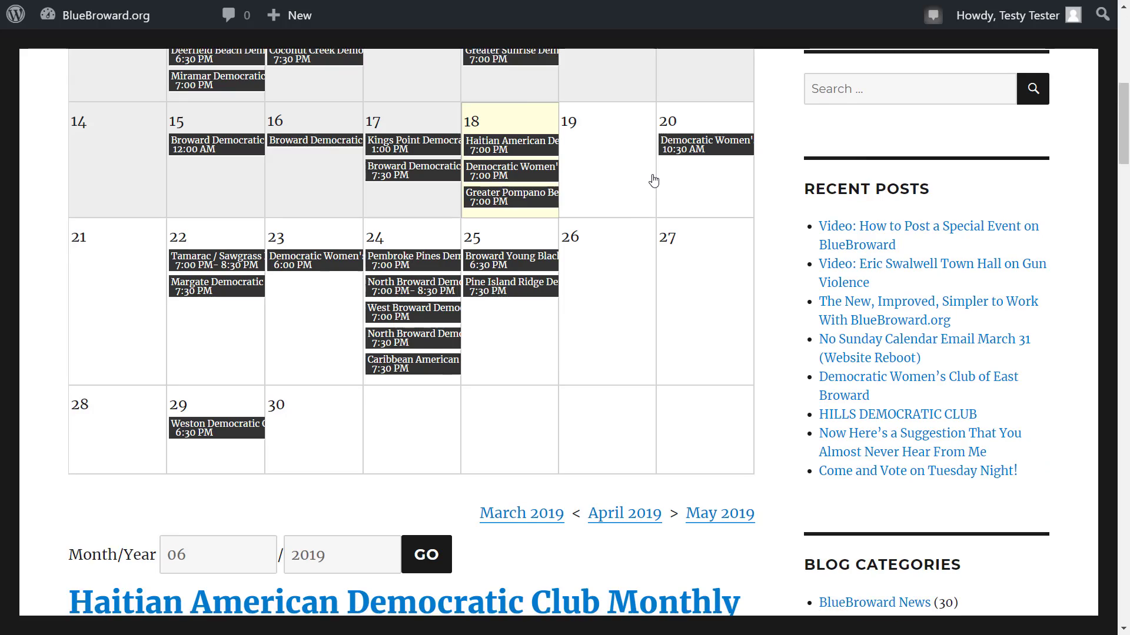
{"action": "scroll", "coordinate": [654, 181], "scroll_direction": "down", "scroll_amount": 15}
{"action": "left_click", "coordinate": [262, 110]}
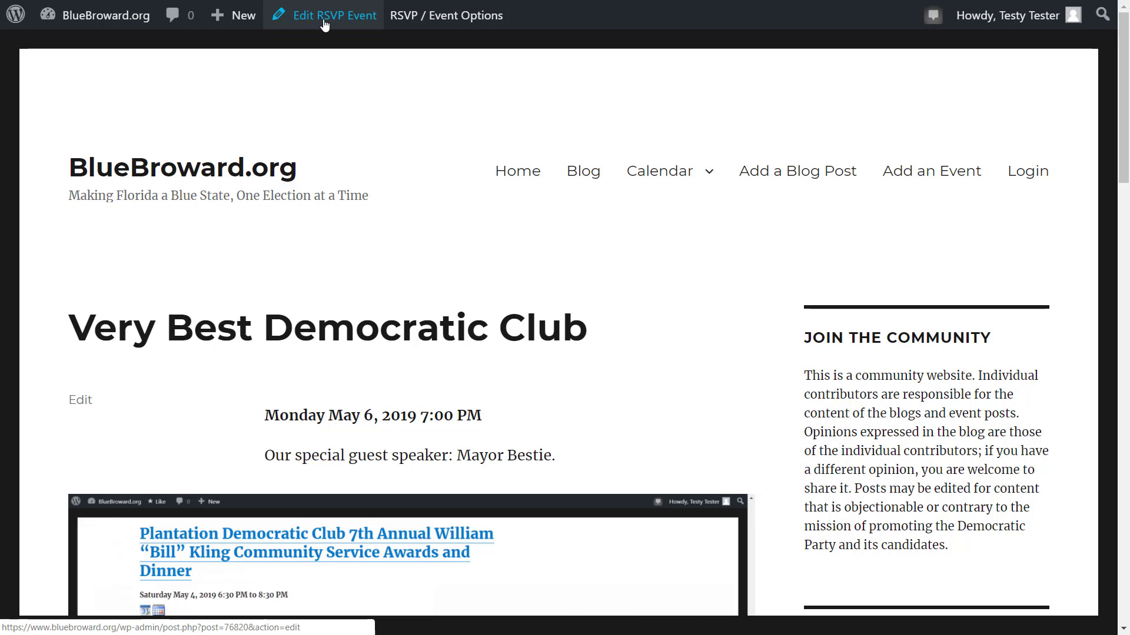
{"action": "mouse_move", "coordinate": [89, 16]}
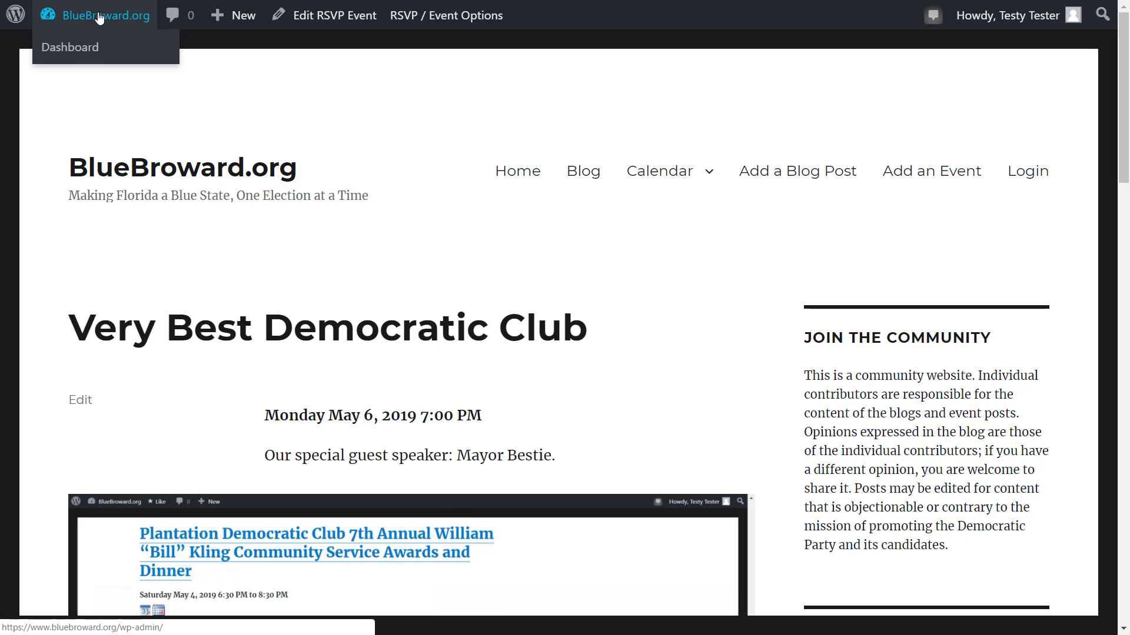
{"action": "left_click", "coordinate": [88, 56]}
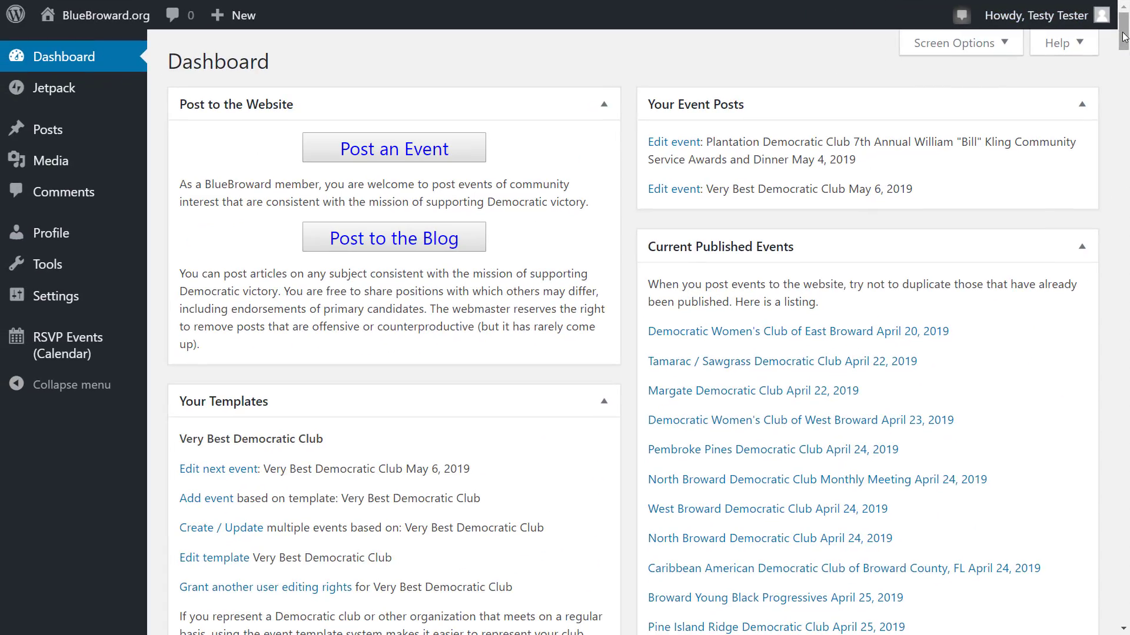
{"action": "left_click_drag", "start_coordinate": [1125, 37], "coordinate": [1124, 47]}
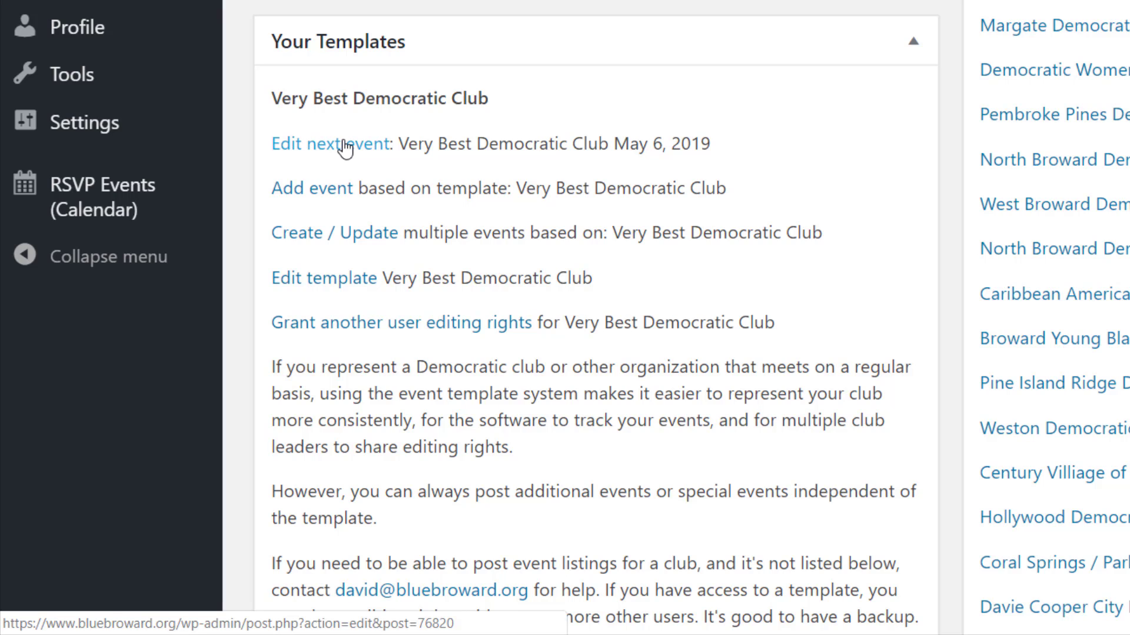
Step: From the club template, select the scheduled May 6 event and all projected dates through April 2020
{"action": "left_click", "coordinate": [309, 238]}
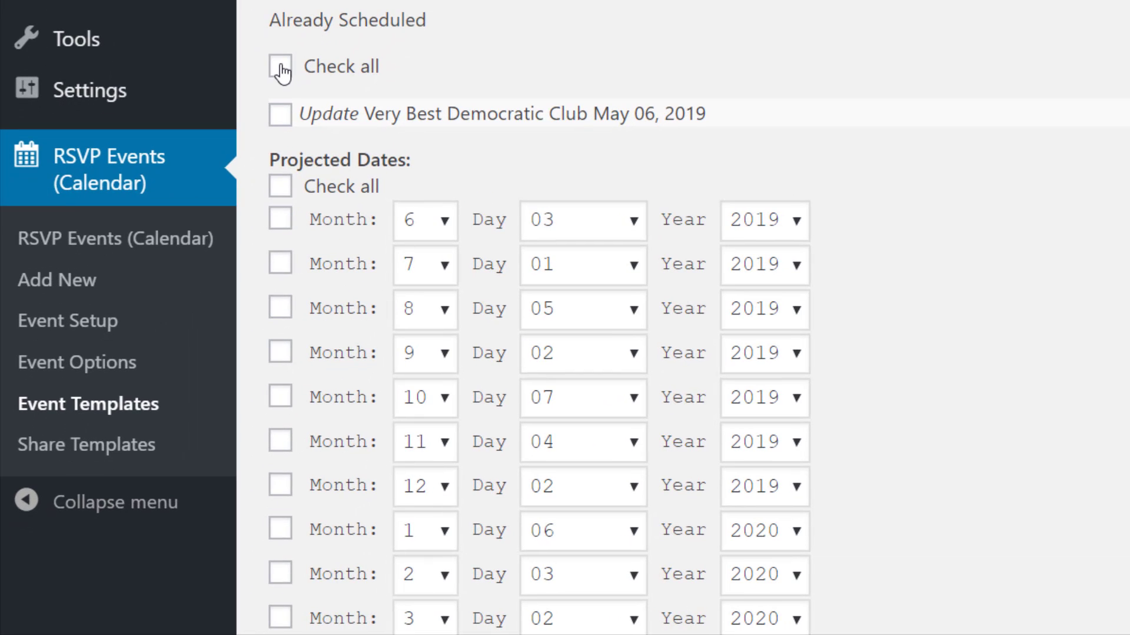
{"action": "left_click", "coordinate": [281, 67]}
{"action": "left_click", "coordinate": [282, 188]}
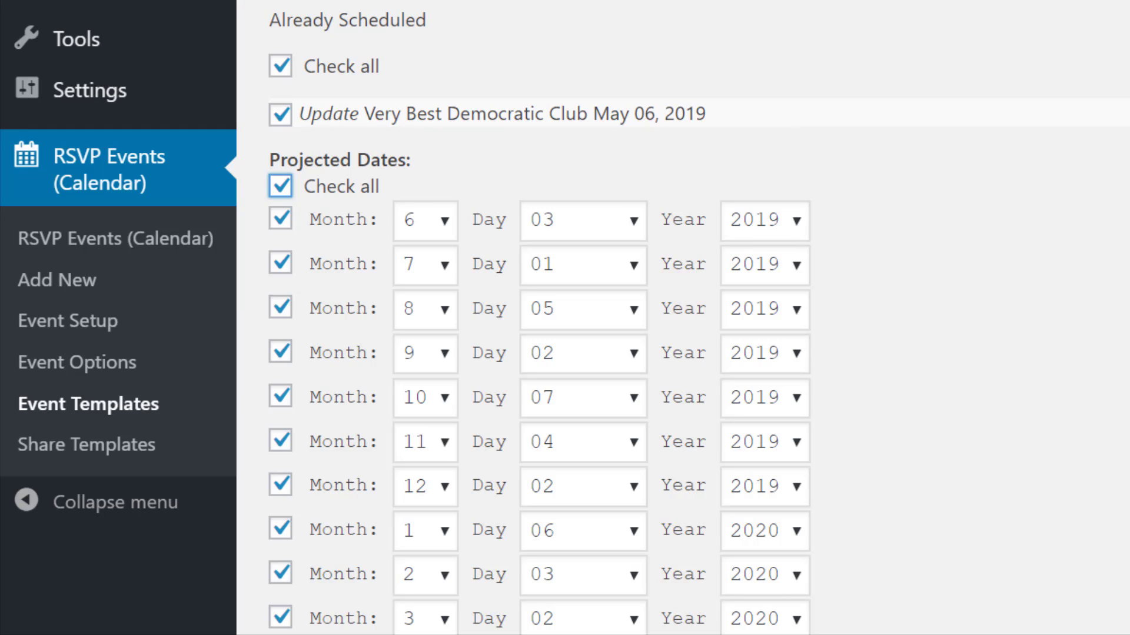
{"action": "scroll", "coordinate": [539, 318], "scroll_direction": "down", "scroll_amount": 7}
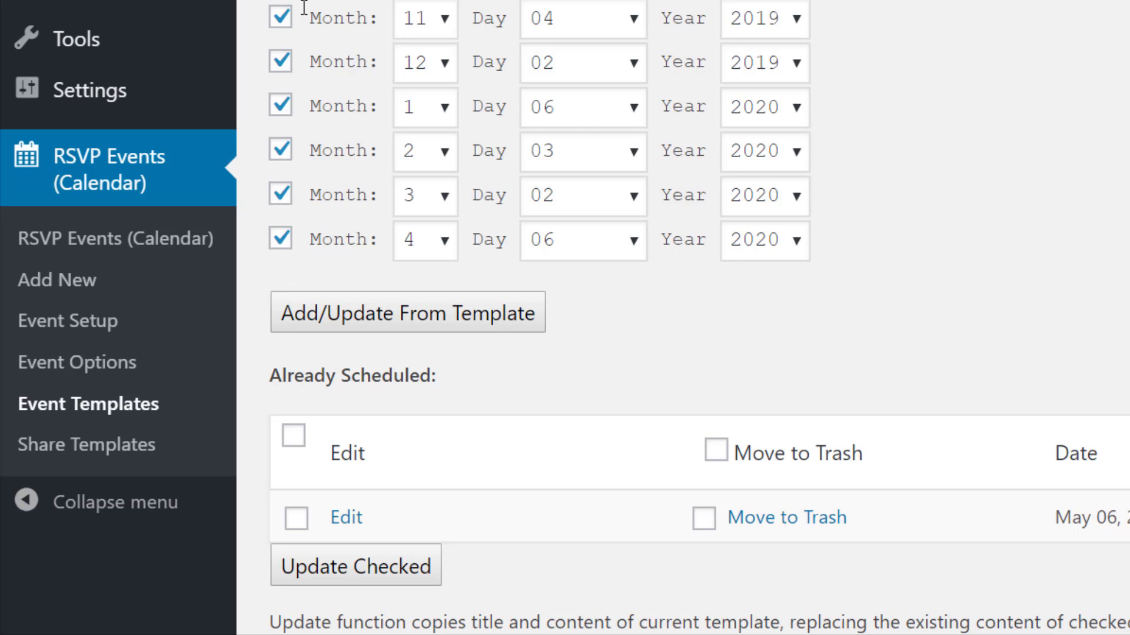
{"action": "scroll", "coordinate": [304, 12], "scroll_direction": "up", "scroll_amount": 5}
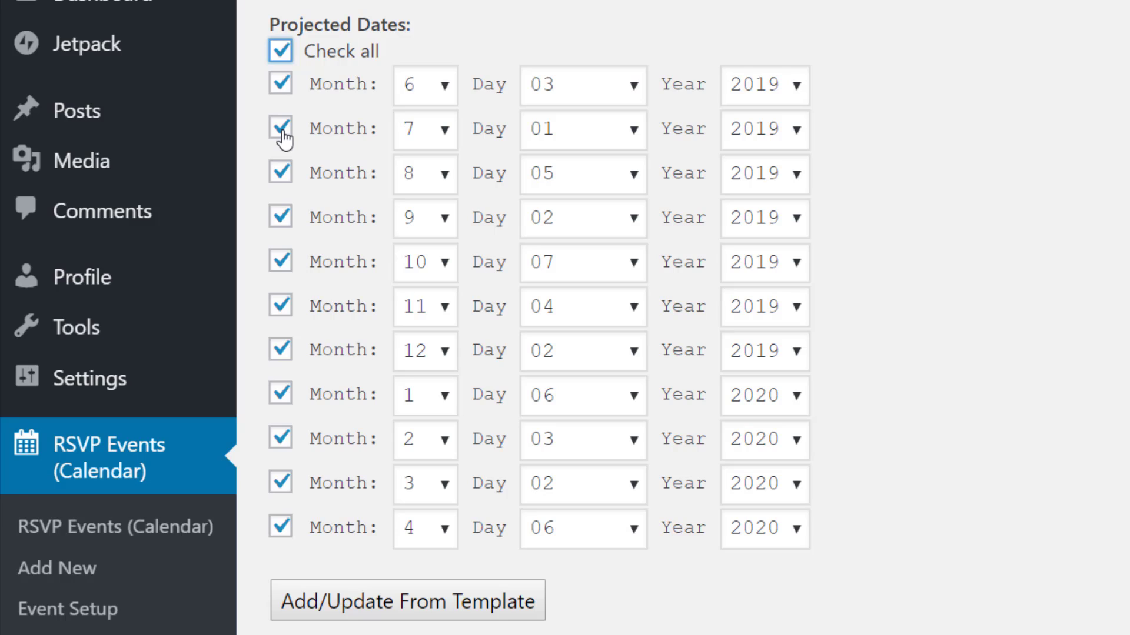
Step: Deselect the July 2019 date and add or update the remaining monthly meetings from the template
{"action": "left_click", "coordinate": [281, 129]}
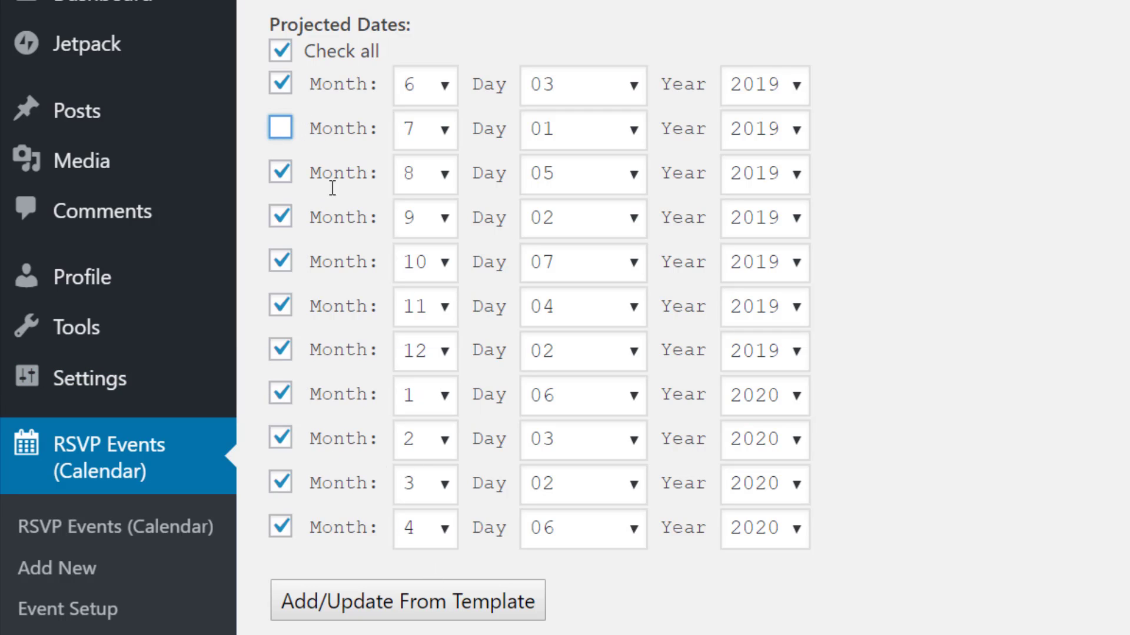
{"action": "left_click", "coordinate": [281, 52]}
{"action": "left_click", "coordinate": [280, 52]}
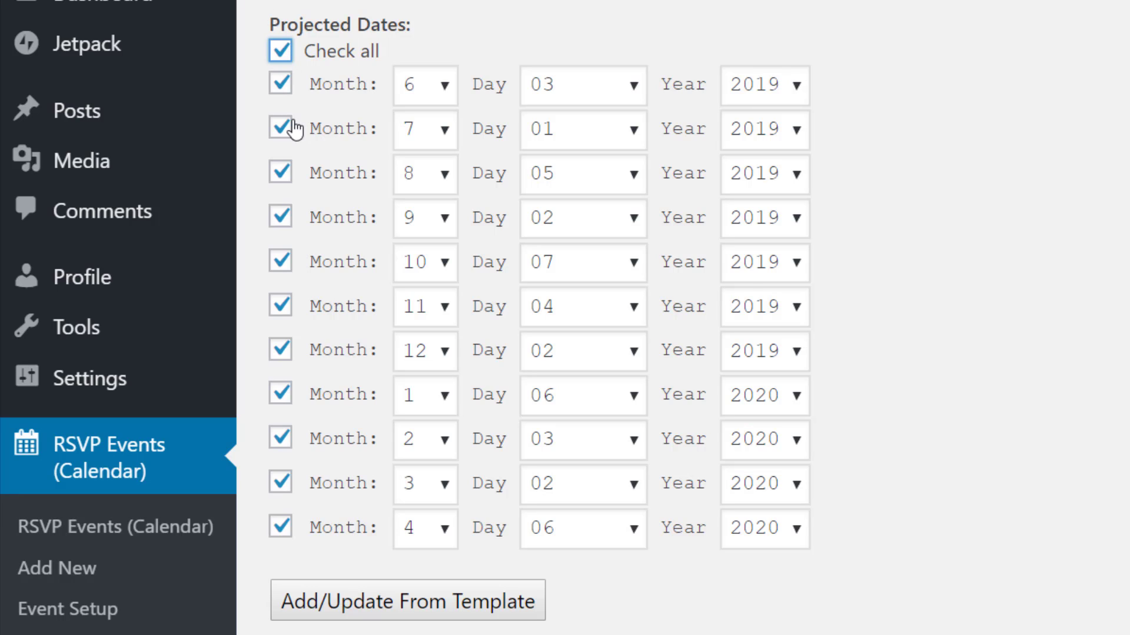
{"action": "left_click", "coordinate": [279, 136]}
{"action": "left_click", "coordinate": [399, 610]}
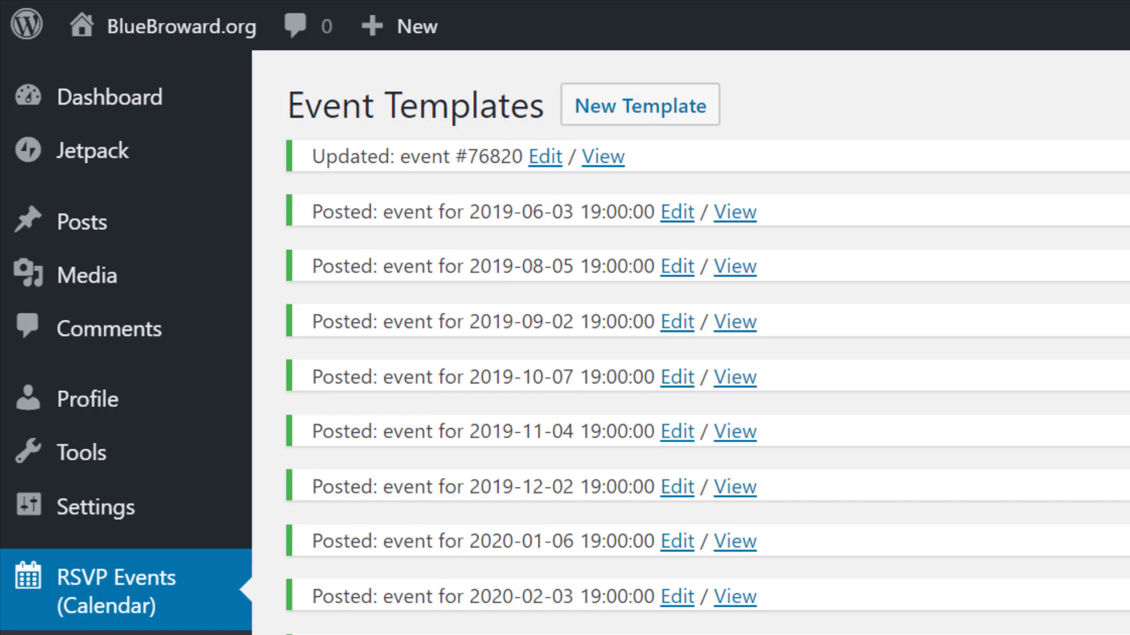
{"action": "left_click_drag", "start_coordinate": [1128, 78], "coordinate": [1128, 202]}
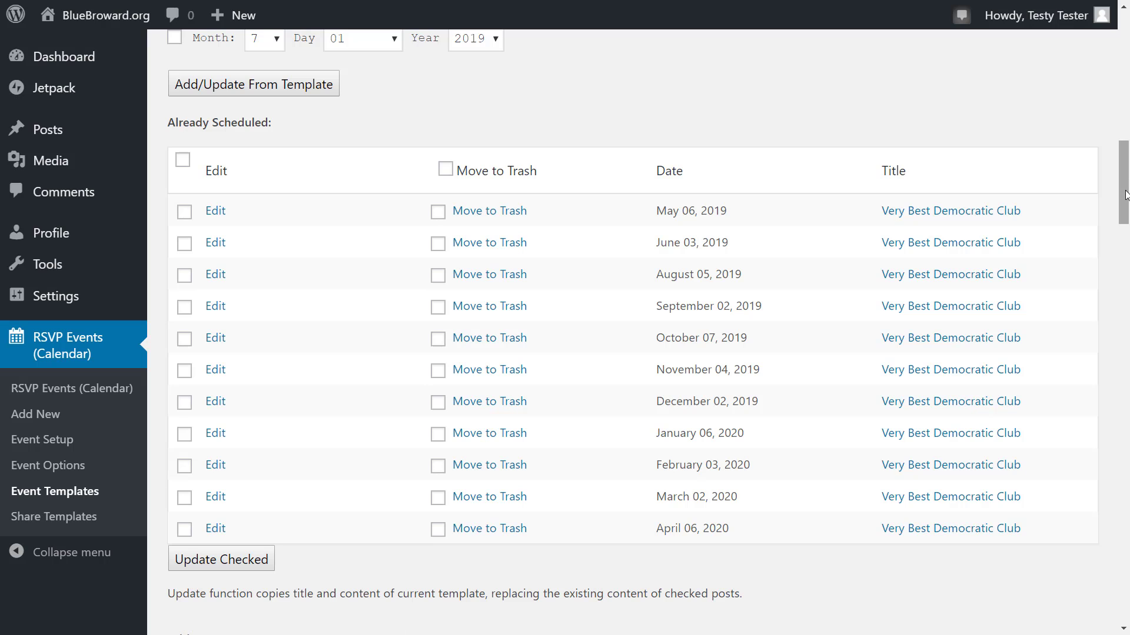
{"action": "scroll", "coordinate": [1121, 177], "scroll_direction": "up", "scroll_amount": 3}
{"action": "left_click_drag", "start_coordinate": [1121, 176], "coordinate": [1126, 205]}
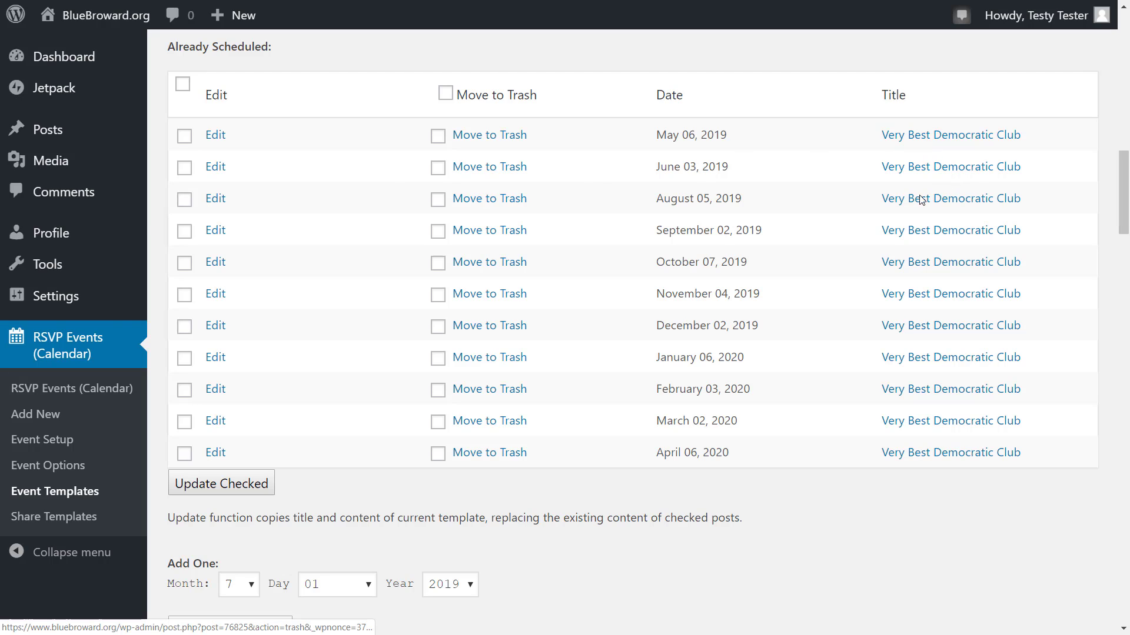
{"action": "left_click_drag", "start_coordinate": [1124, 216], "coordinate": [1127, 138]}
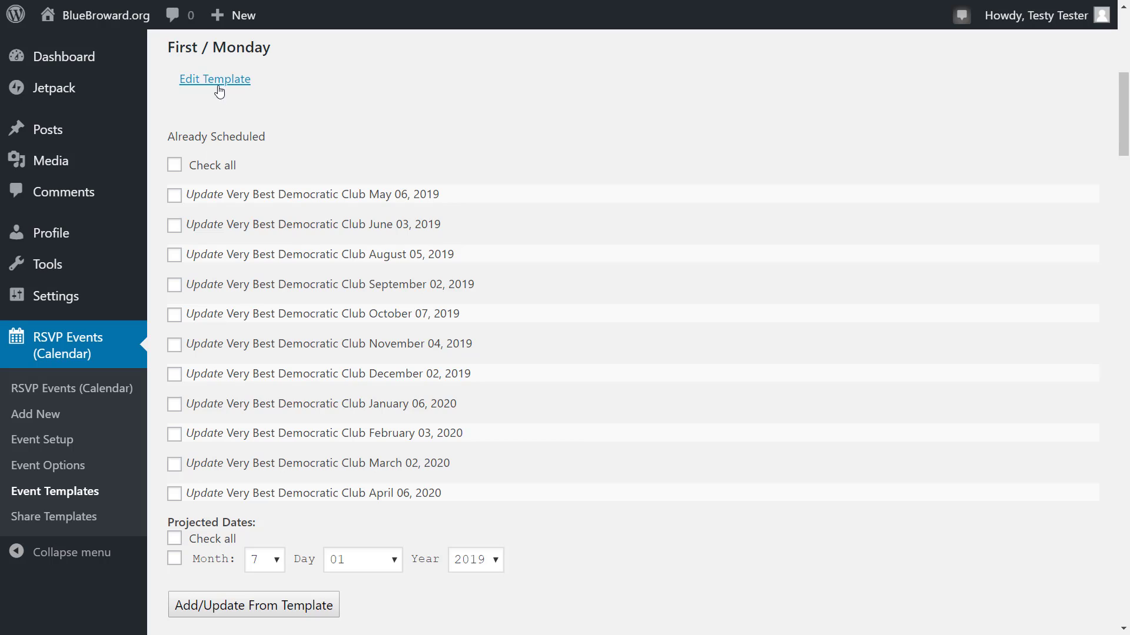
Step: Select all already scheduled events and edit the May 06, 2019 club meeting
{"action": "left_click", "coordinate": [173, 170]}
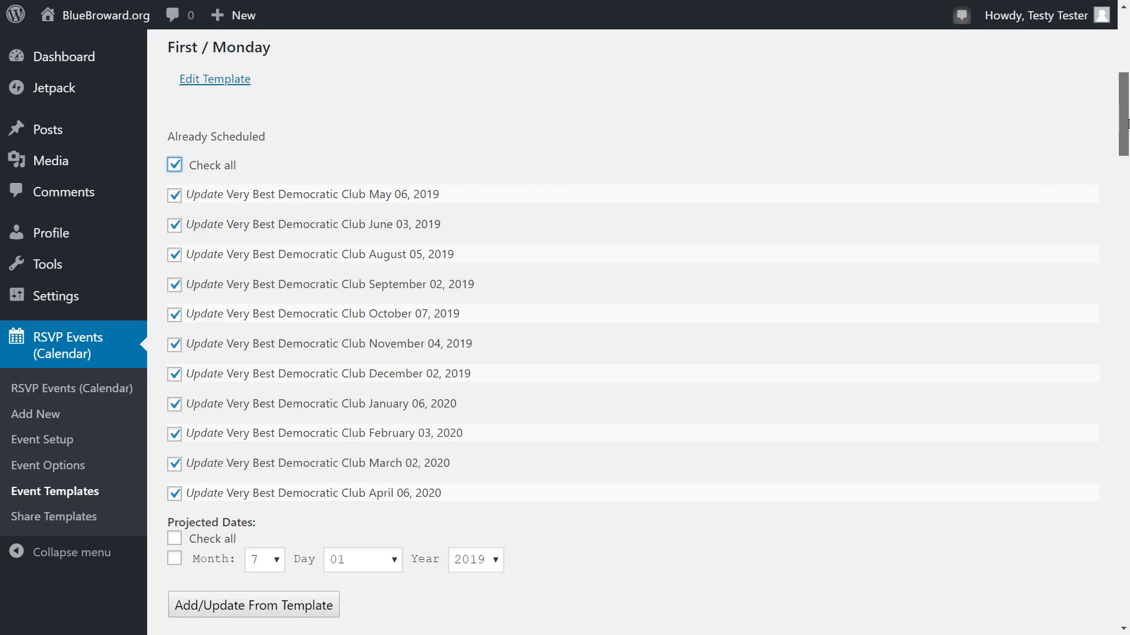
{"action": "left_click_drag", "start_coordinate": [1126, 114], "coordinate": [1127, 183]}
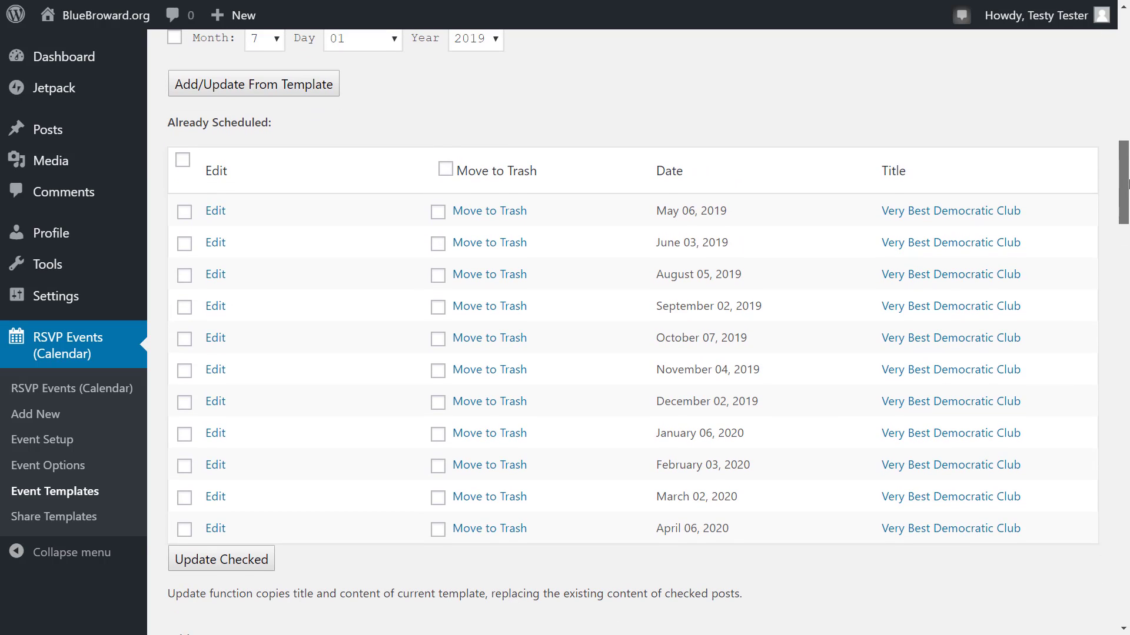
{"action": "left_click", "coordinate": [217, 214]}
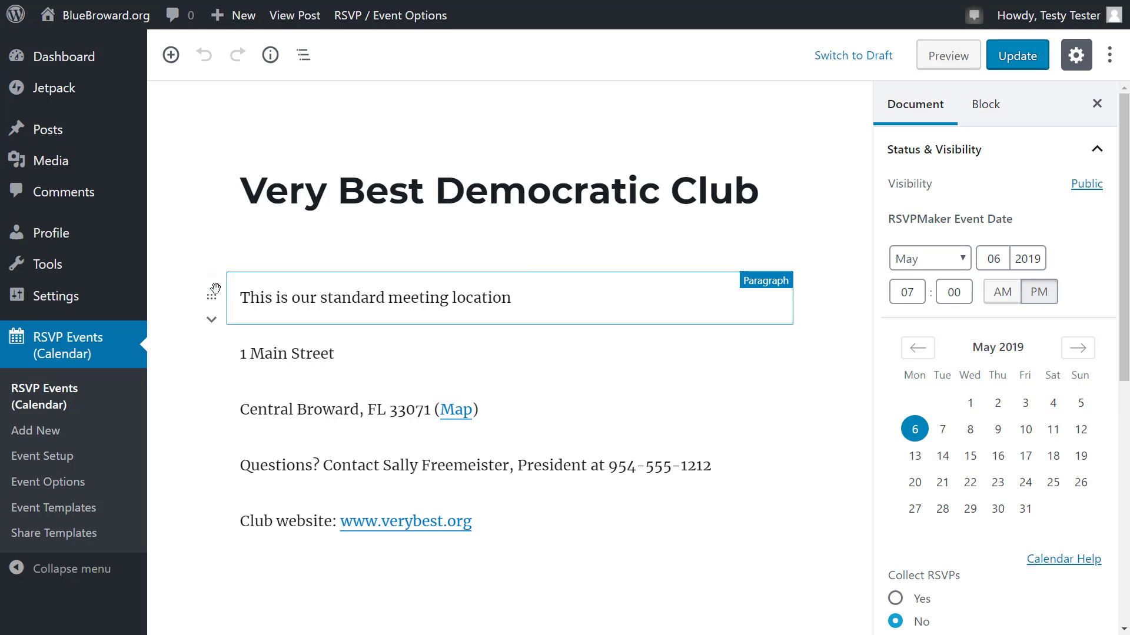
Step: Select the meeting location paragraph, then go back to the Dashboard to see the new monthly events
{"action": "left_click", "coordinate": [242, 300]}
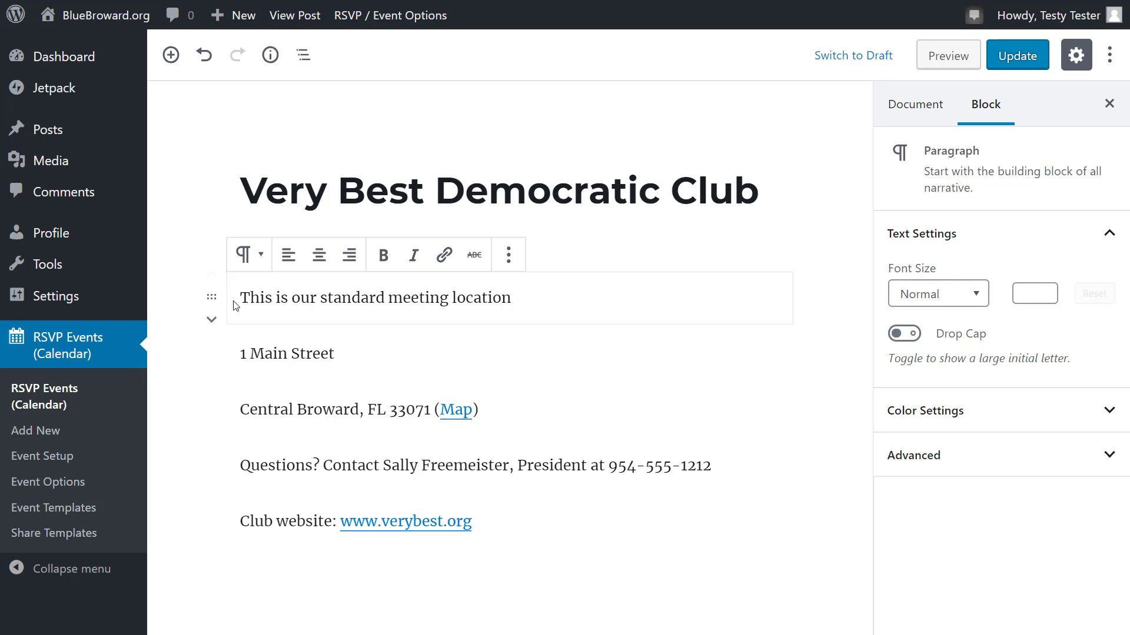
{"action": "left_click", "coordinate": [62, 66]}
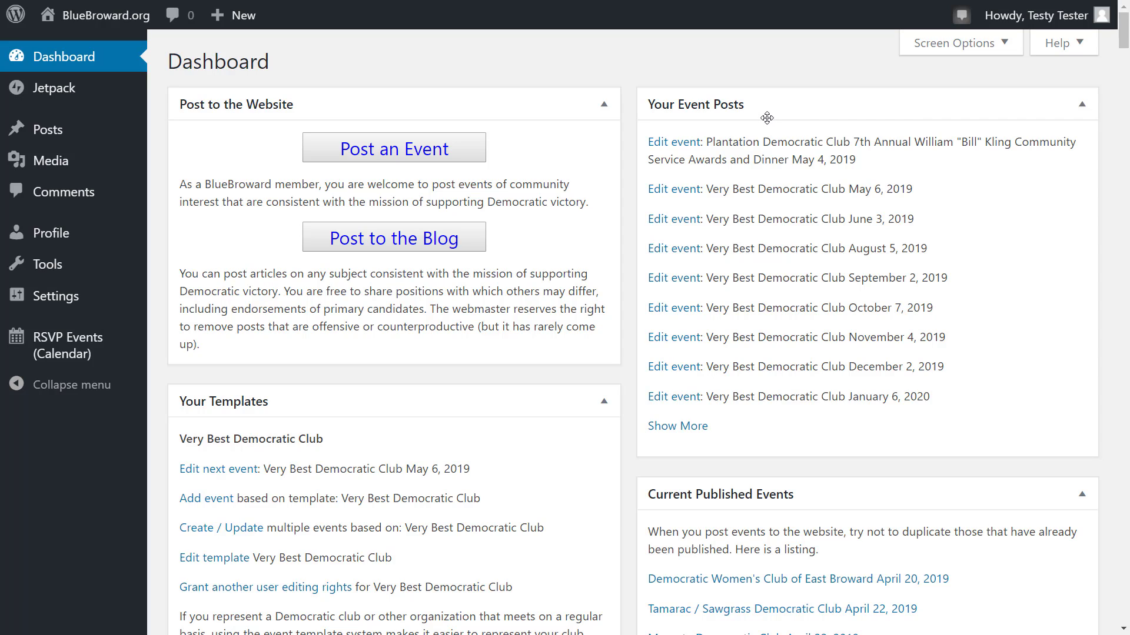
Step: Share the Very Best Democratic Club template, adding another club leader as editor by e-mail address
{"action": "mouse_move", "coordinate": [72, 361]}
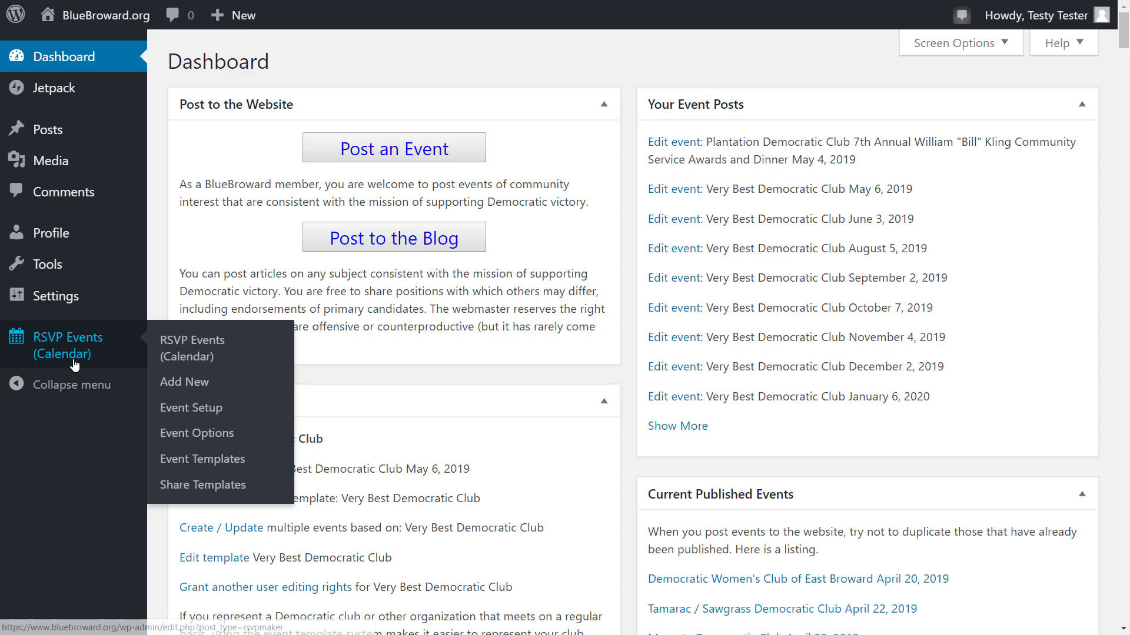
{"action": "left_click", "coordinate": [201, 487]}
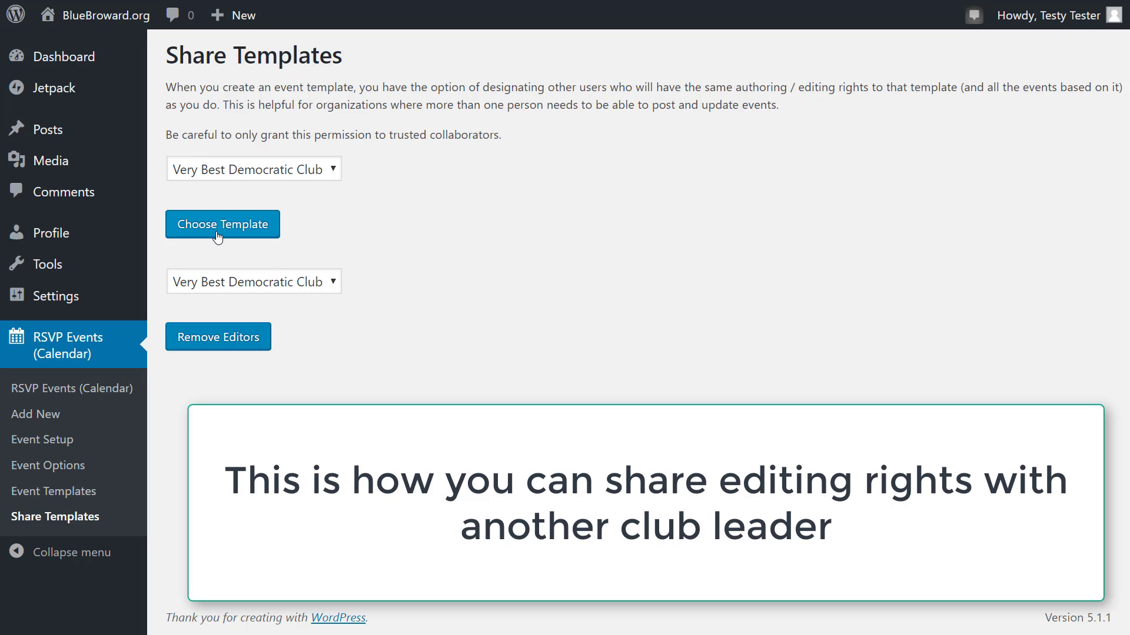
{"action": "left_click", "coordinate": [333, 171]}
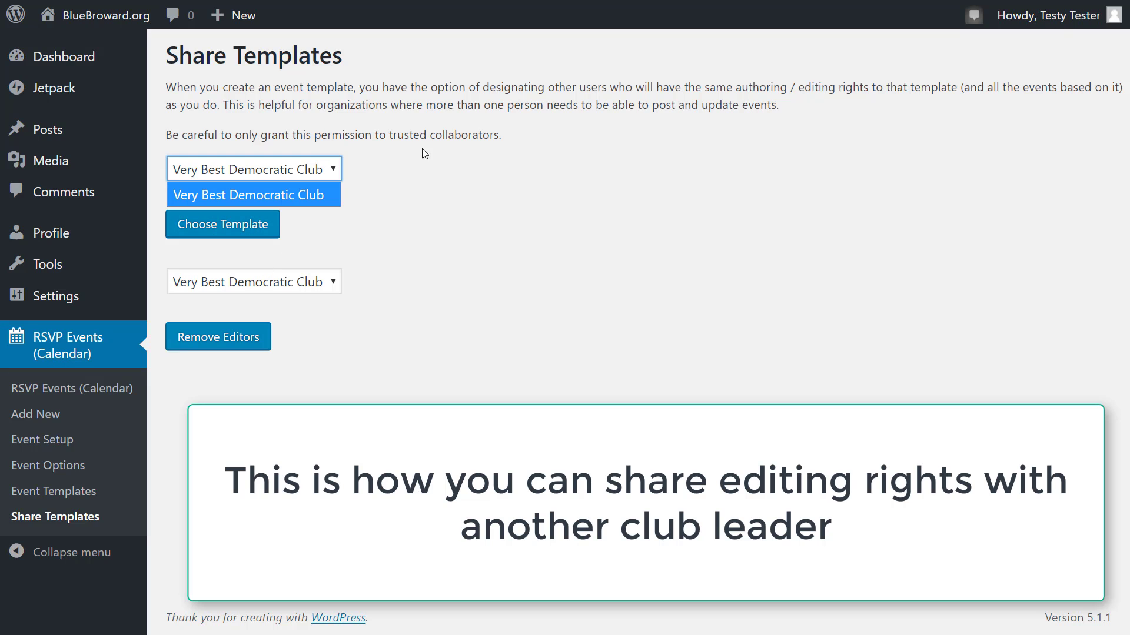
{"action": "left_click", "coordinate": [456, 179]}
{"action": "left_click", "coordinate": [219, 223]}
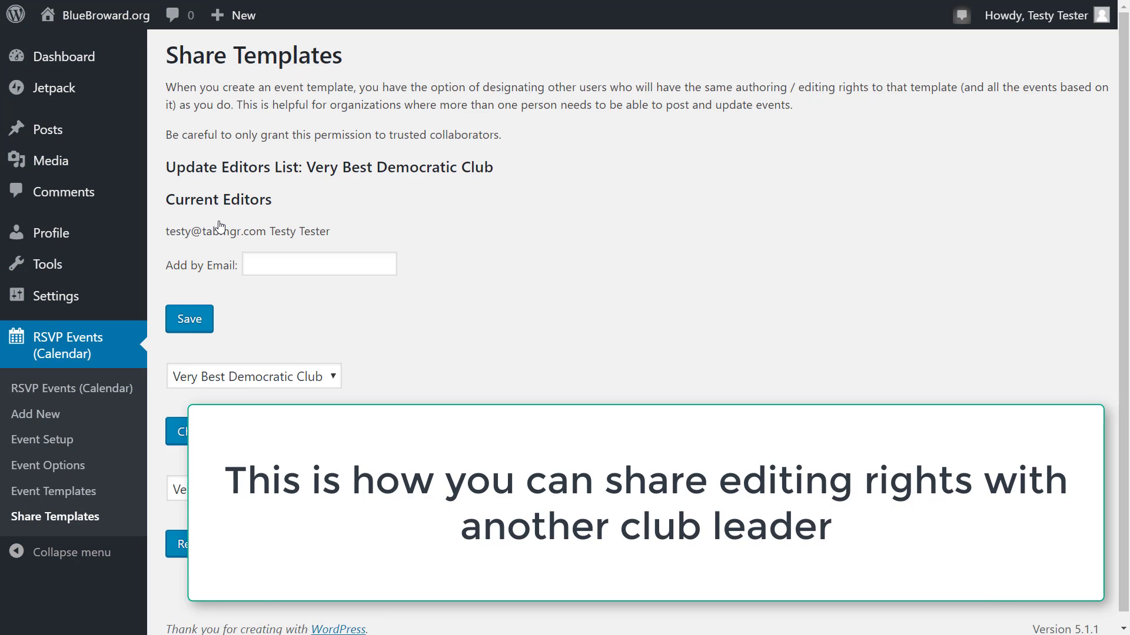
{"action": "left_click", "coordinate": [293, 259]}
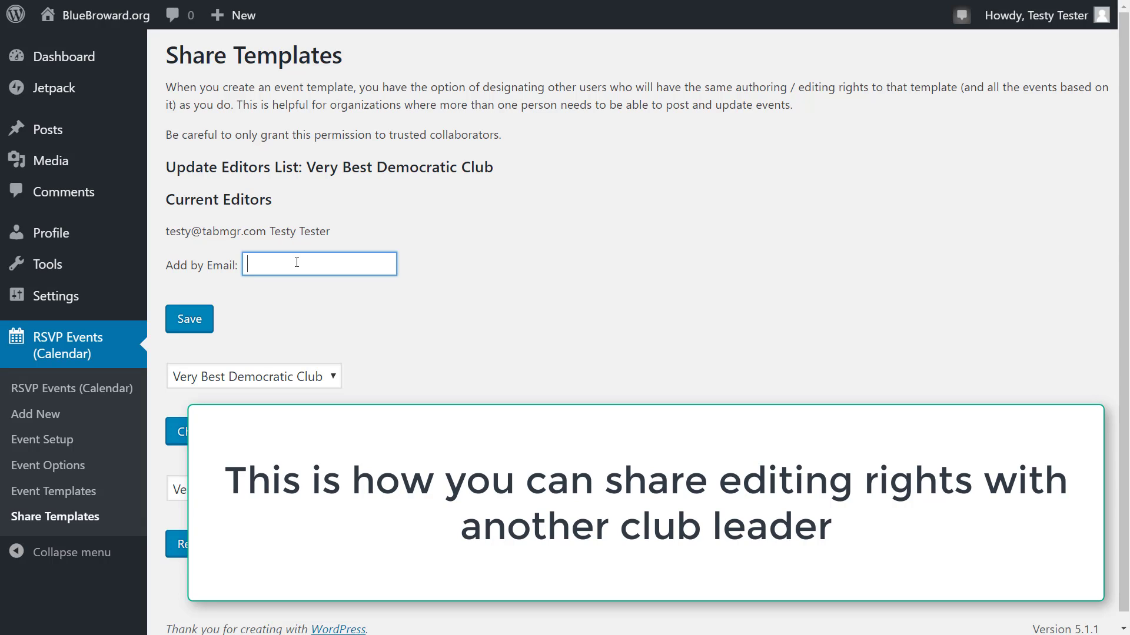
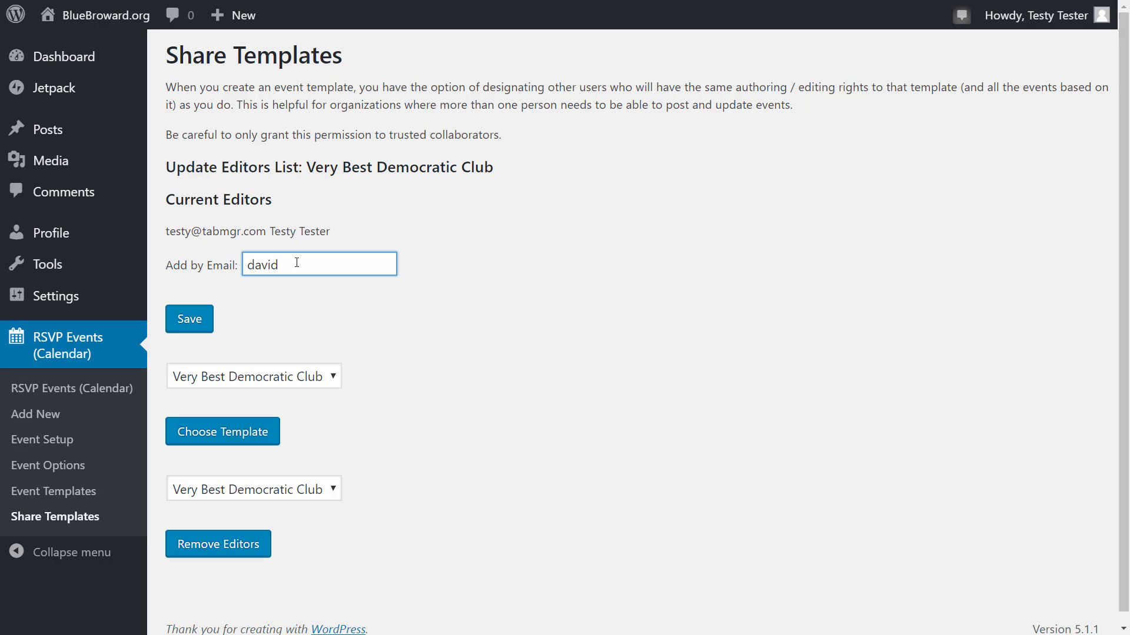
{"action": "left_click", "coordinate": [187, 321]}
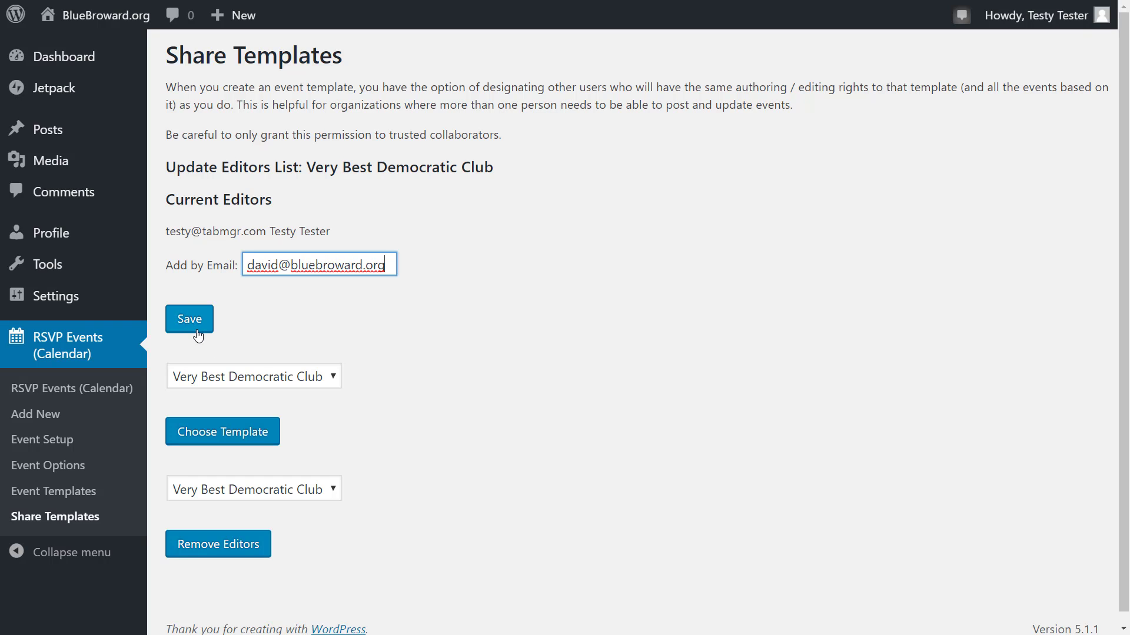
{"action": "left_click", "coordinate": [191, 324]}
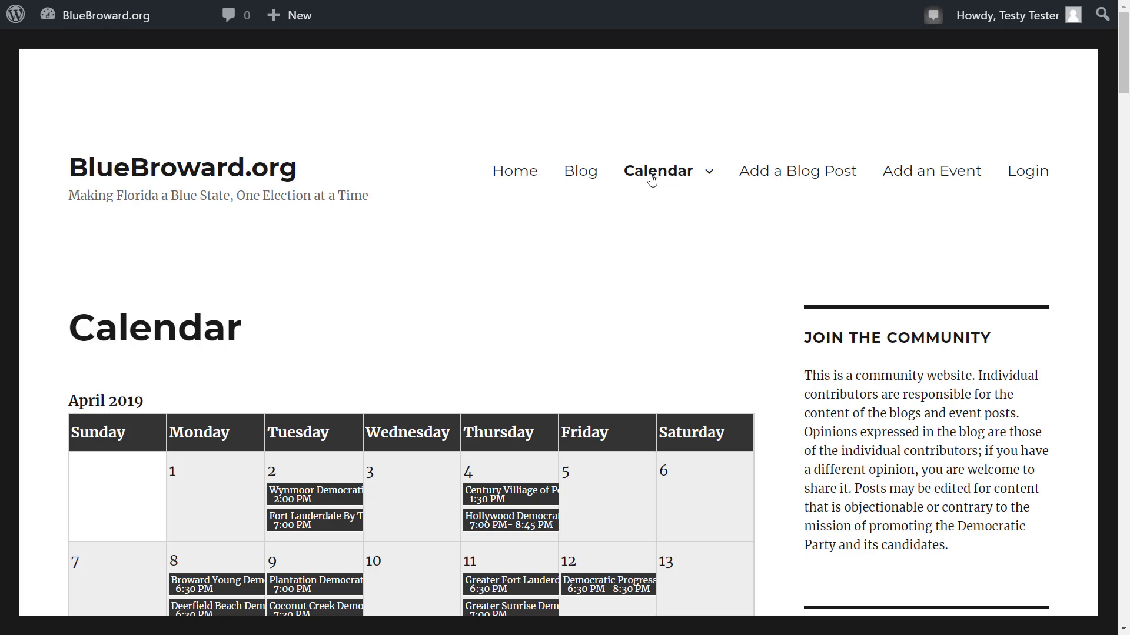
Step: Browse the event listings on the site's public Calendar page
{"action": "left_click", "coordinate": [652, 180]}
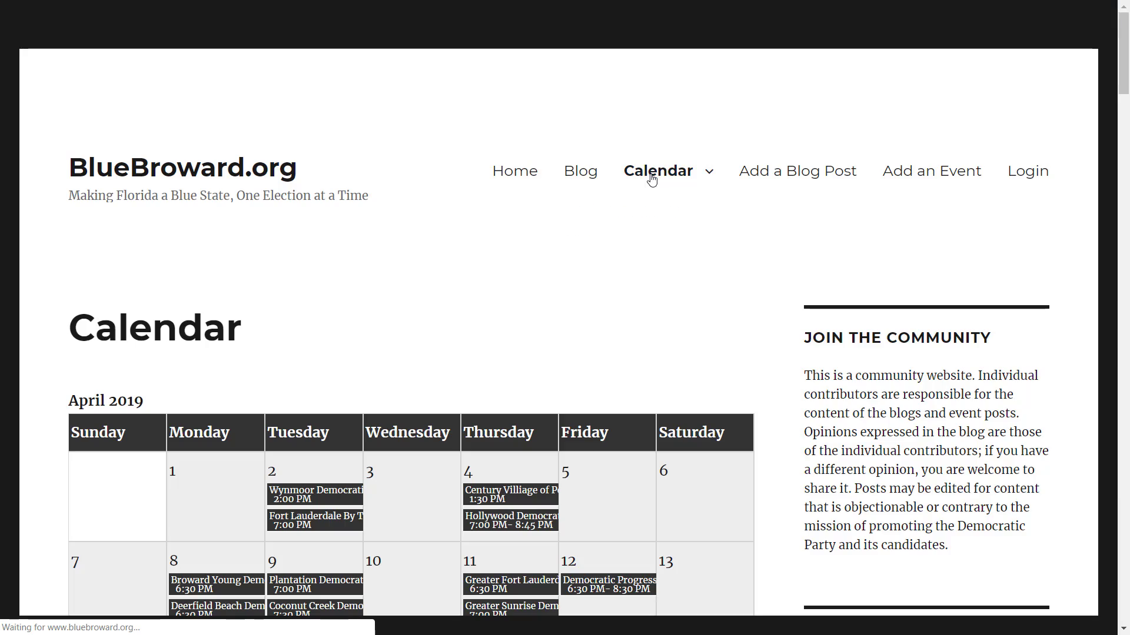
{"action": "scroll", "coordinate": [652, 180], "scroll_direction": "down", "scroll_amount": 15}
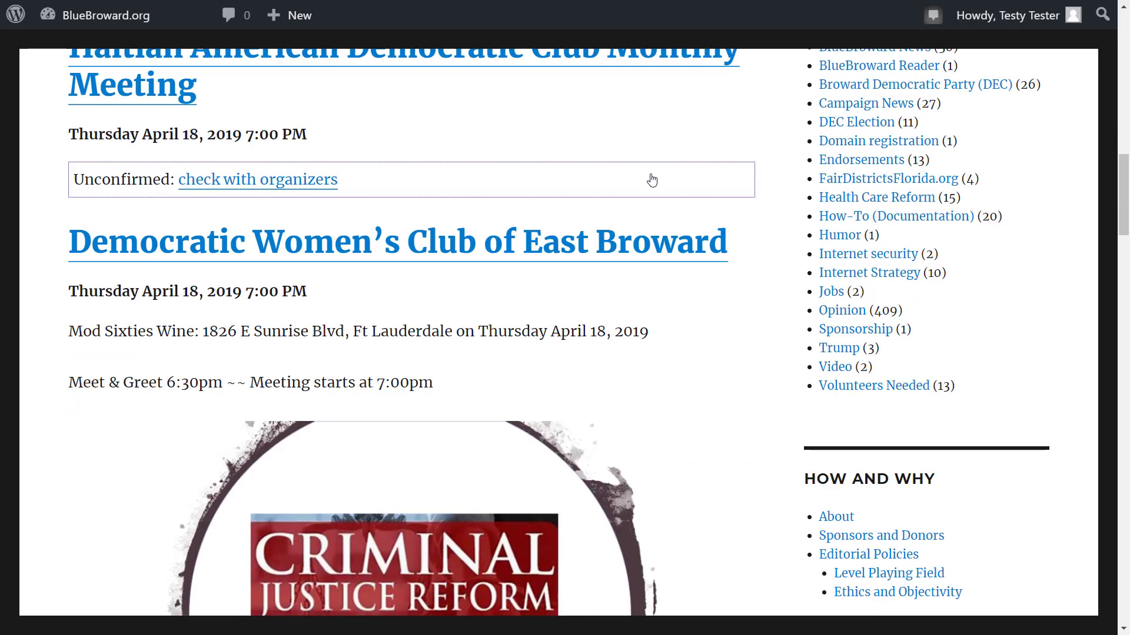
{"action": "scroll", "coordinate": [652, 180], "scroll_direction": "down", "scroll_amount": 10}
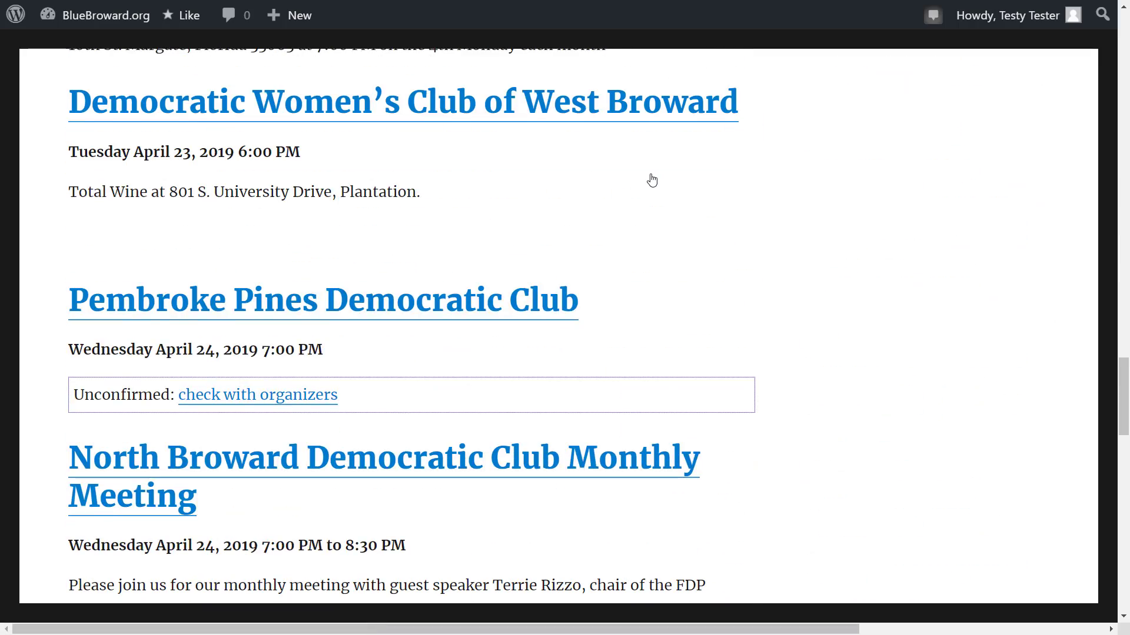
{"action": "scroll", "coordinate": [652, 180], "scroll_direction": "down", "scroll_amount": 10}
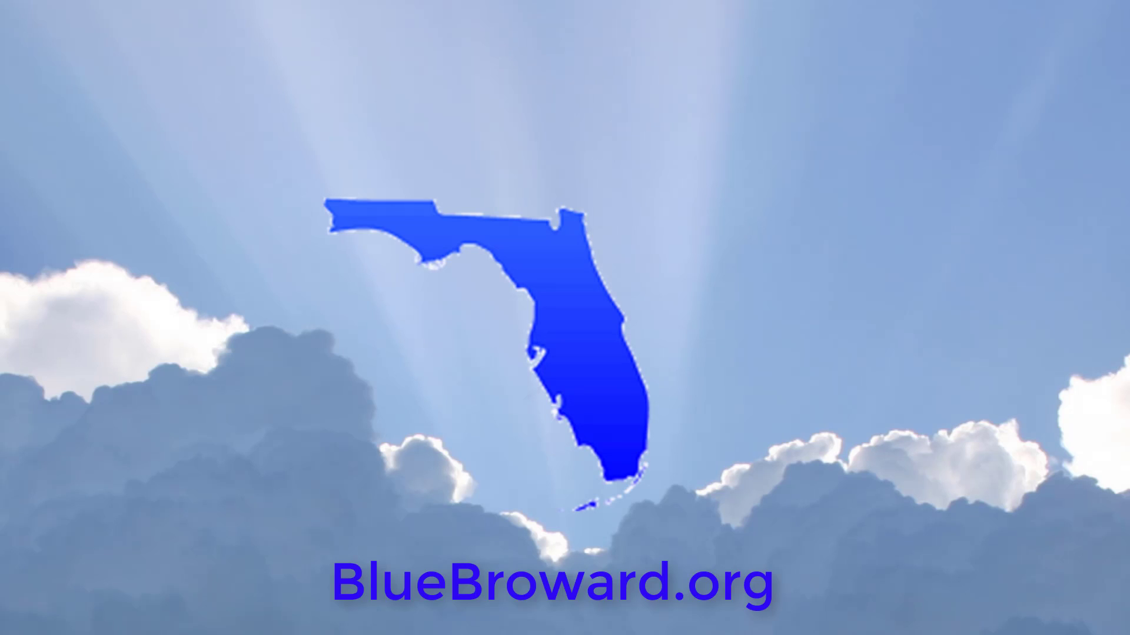